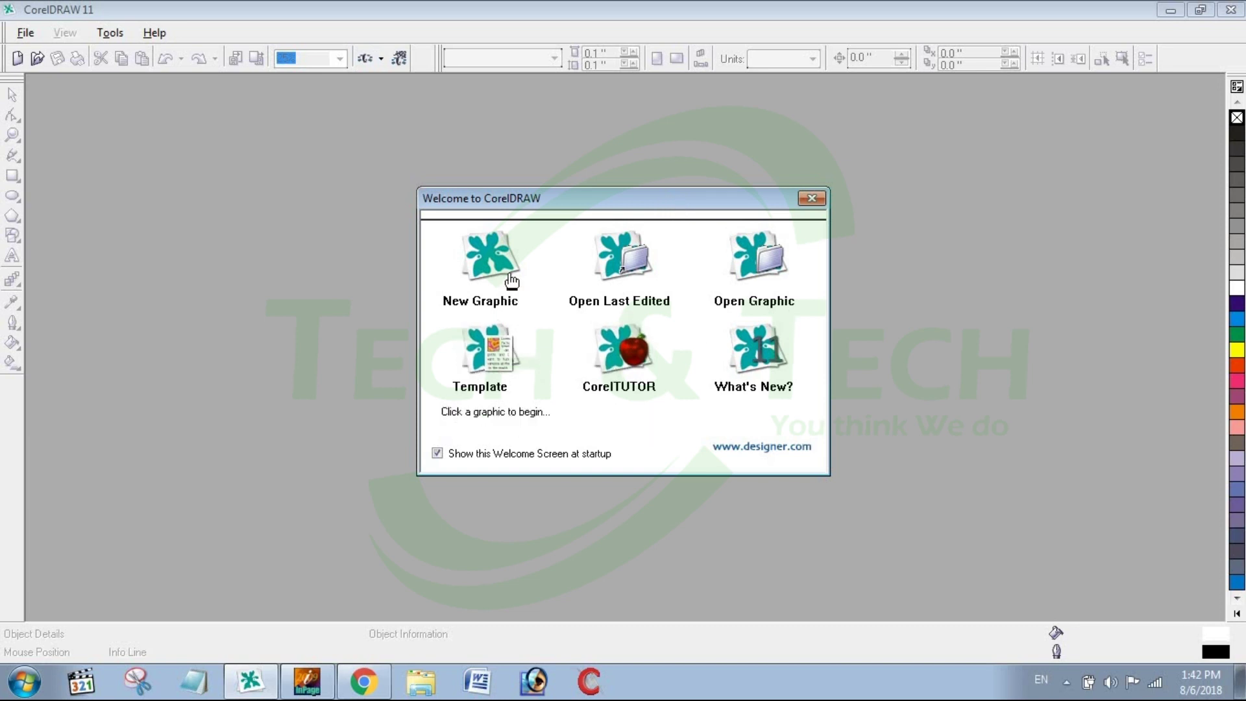
Create a new graphic and set its page to A4 in landscape orientation.
click(500, 250)
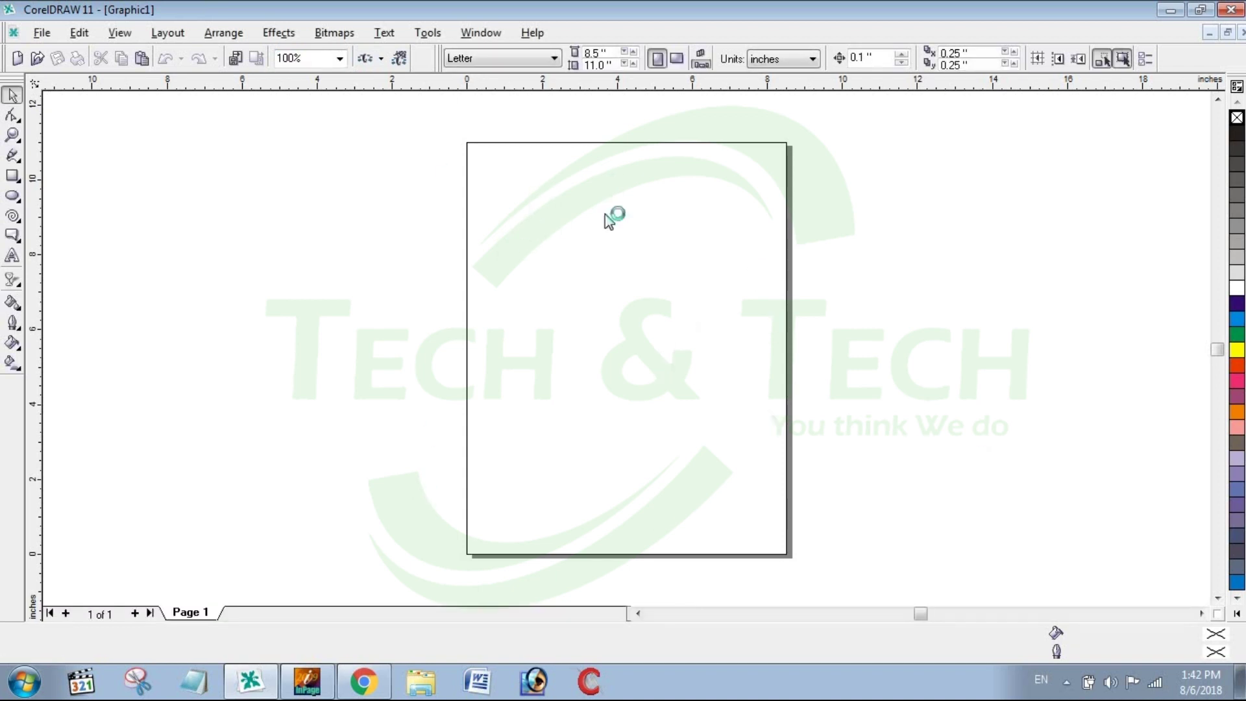
click(529, 57)
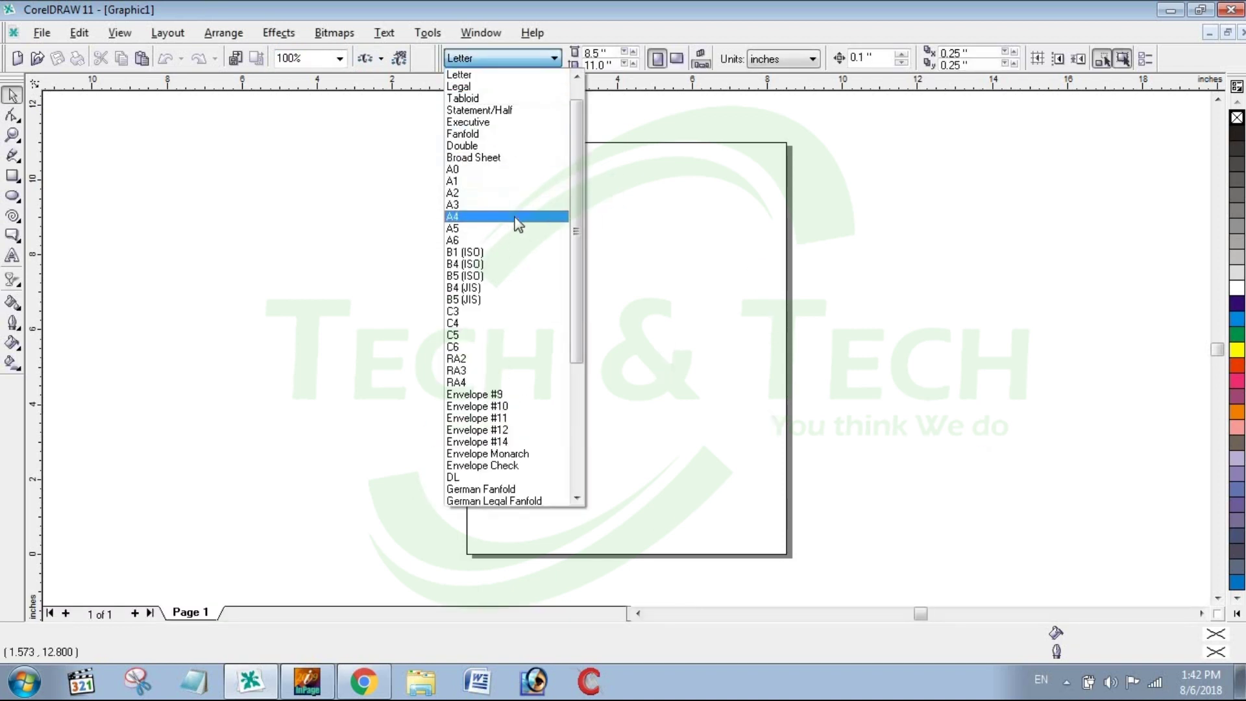
click(493, 216)
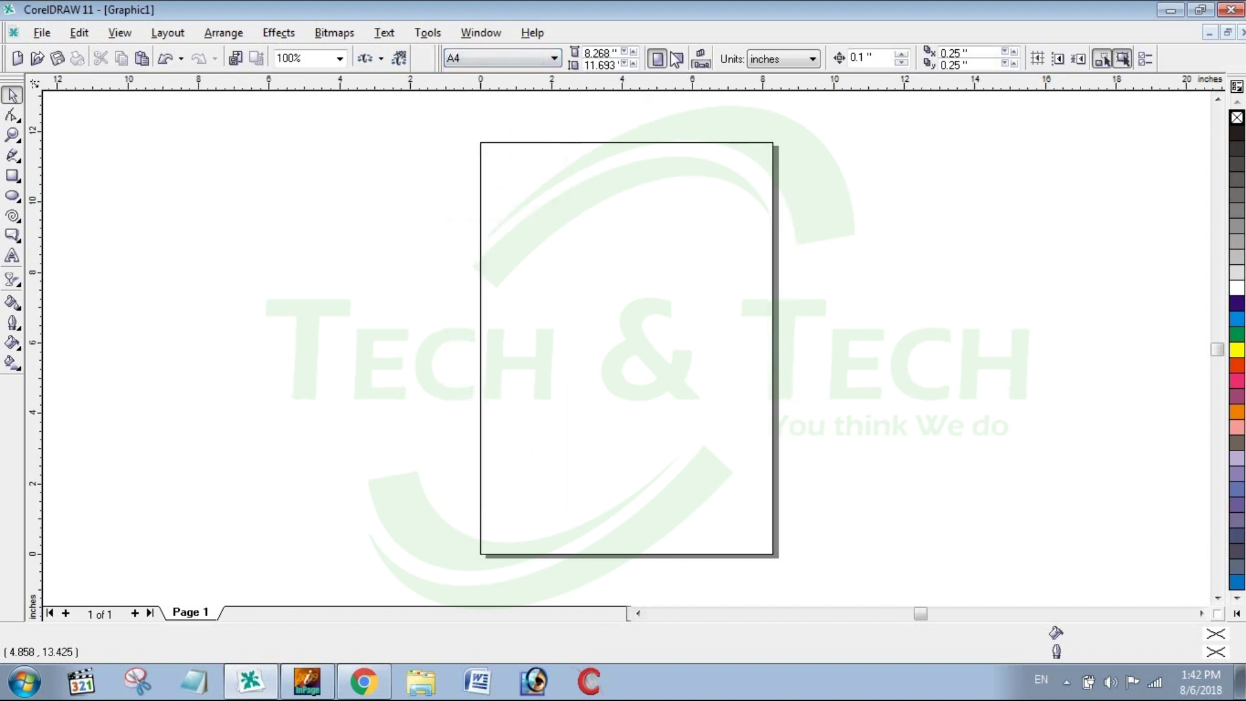
click(677, 58)
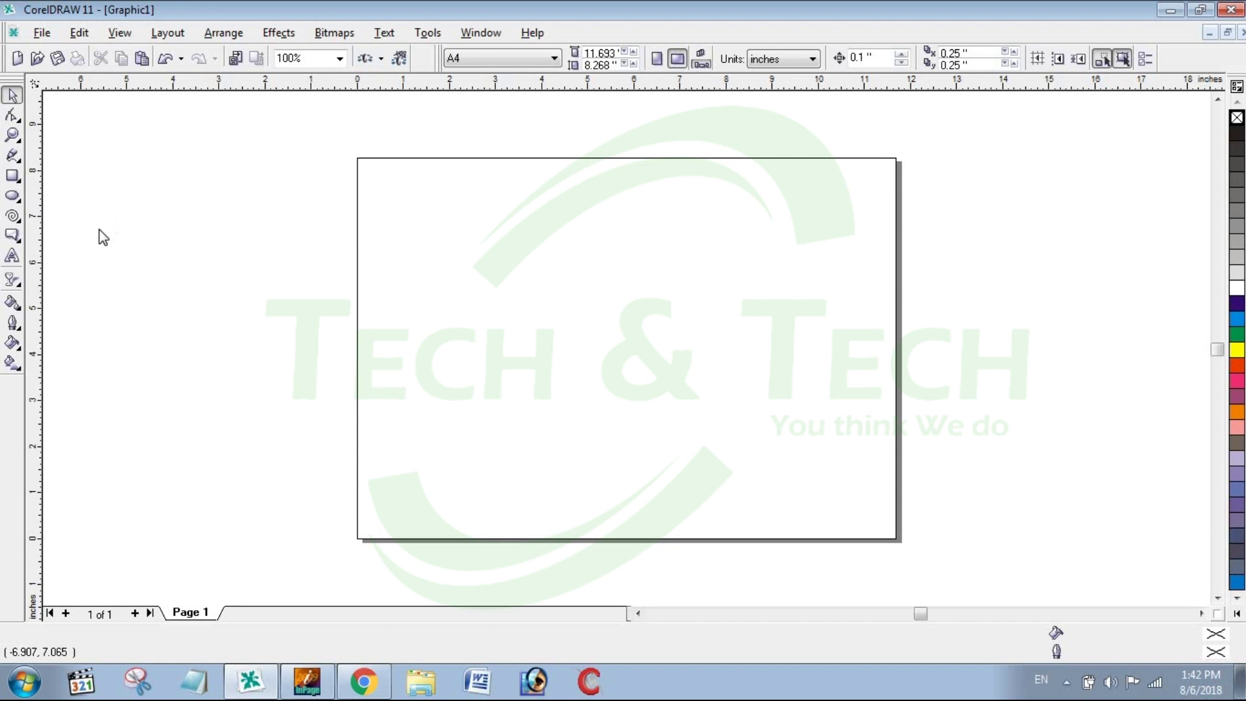
Draw a rectangle about 0.65 feet wide and 0.30 feet high in the middle of the page.
click(17, 179)
drag(444, 242, 609, 345)
drag(750, 395, 803, 410)
click(12, 94)
click(635, 192)
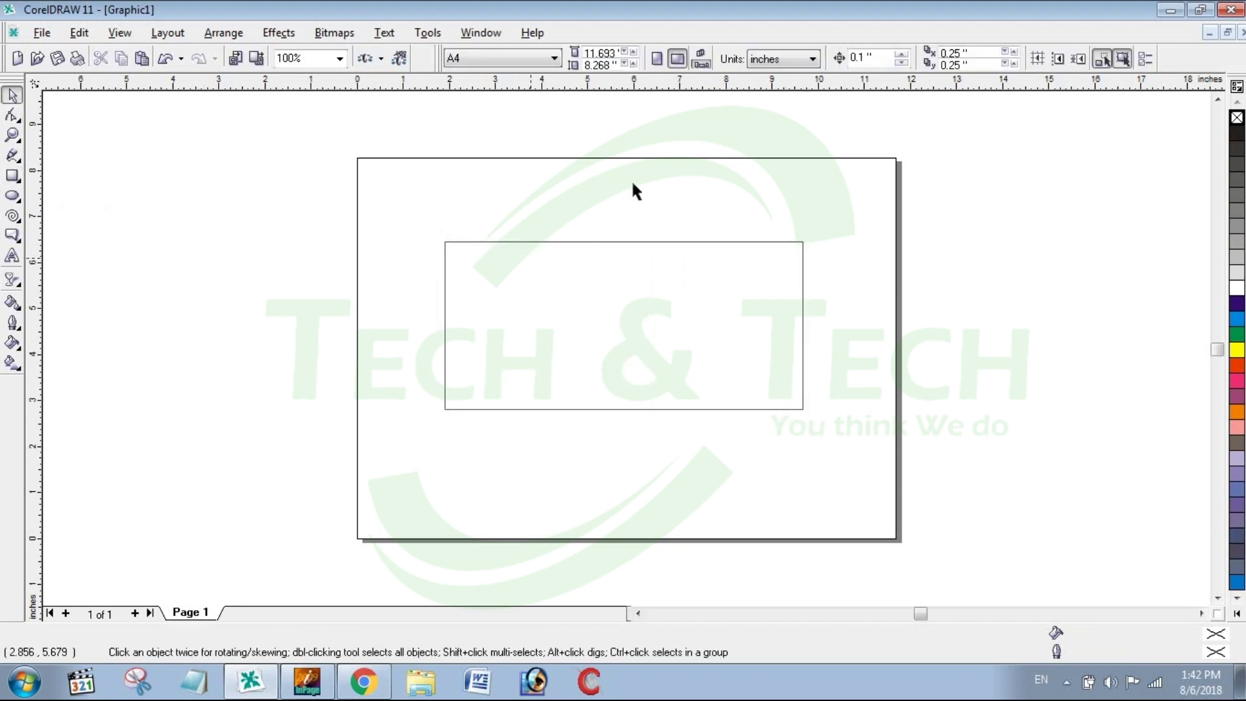
Change the drawing units to feet and resize the rectangle to 3 by 3 feet.
click(779, 59)
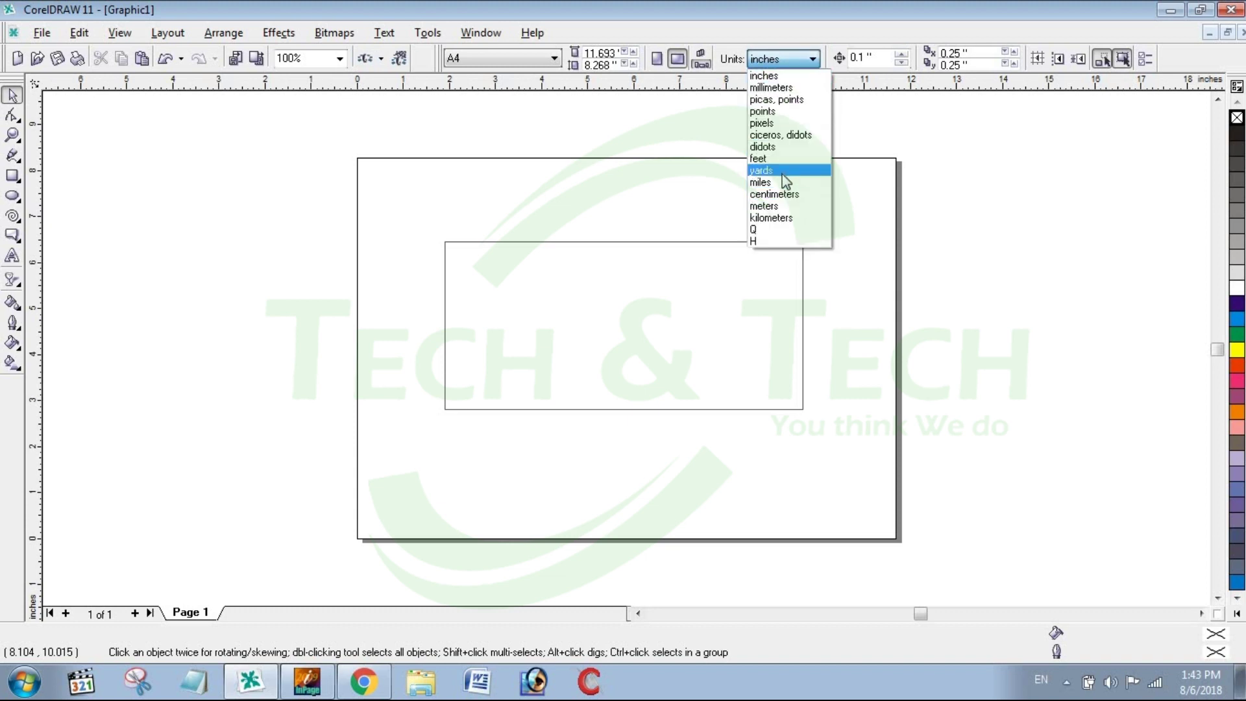
click(777, 158)
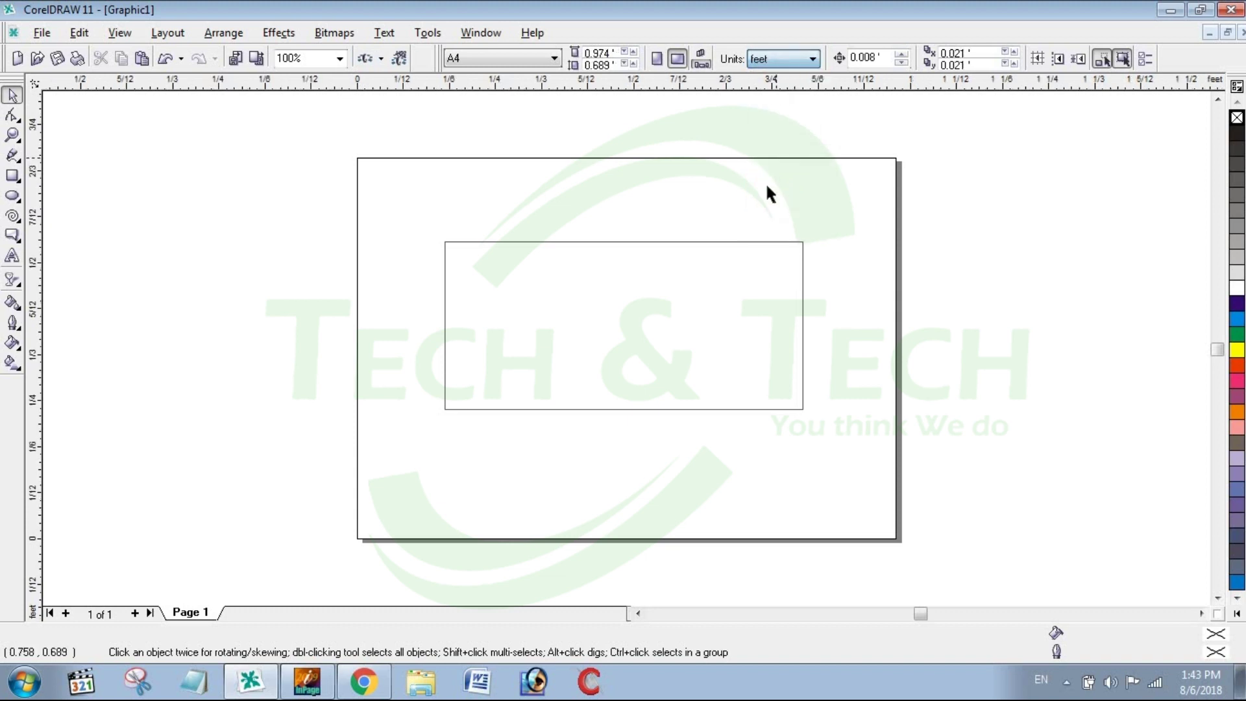
click(713, 316)
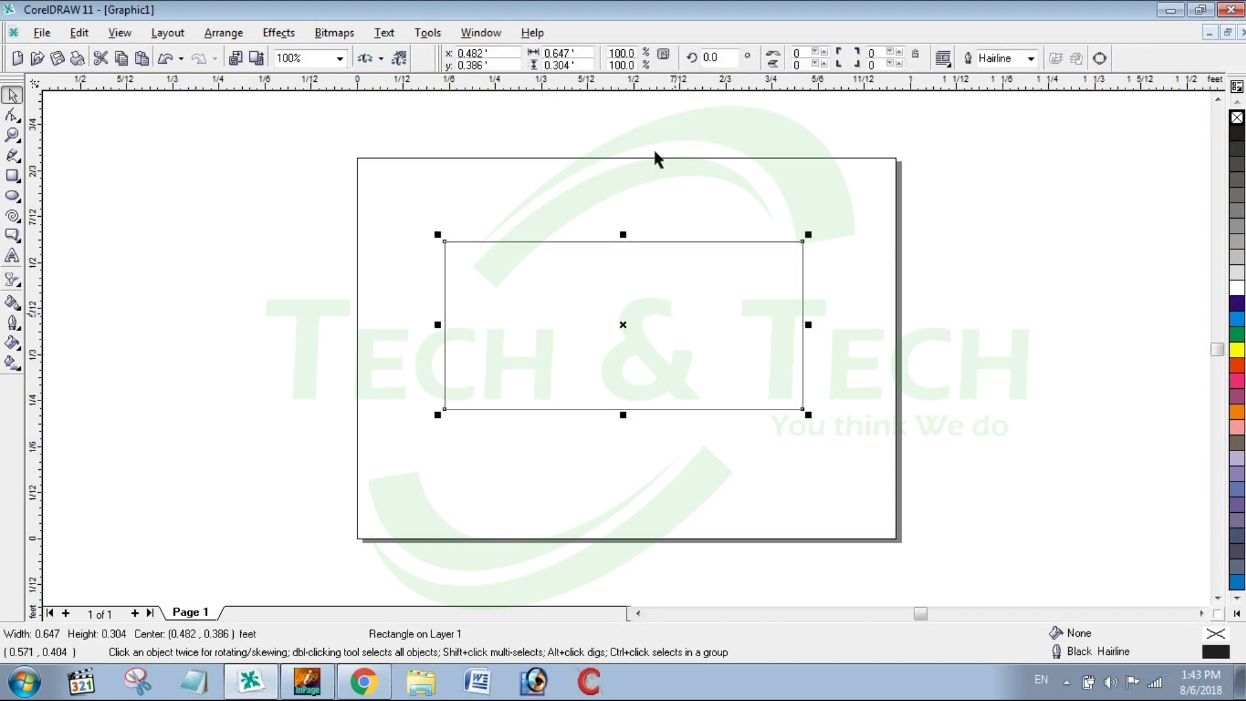
double_click(559, 53)
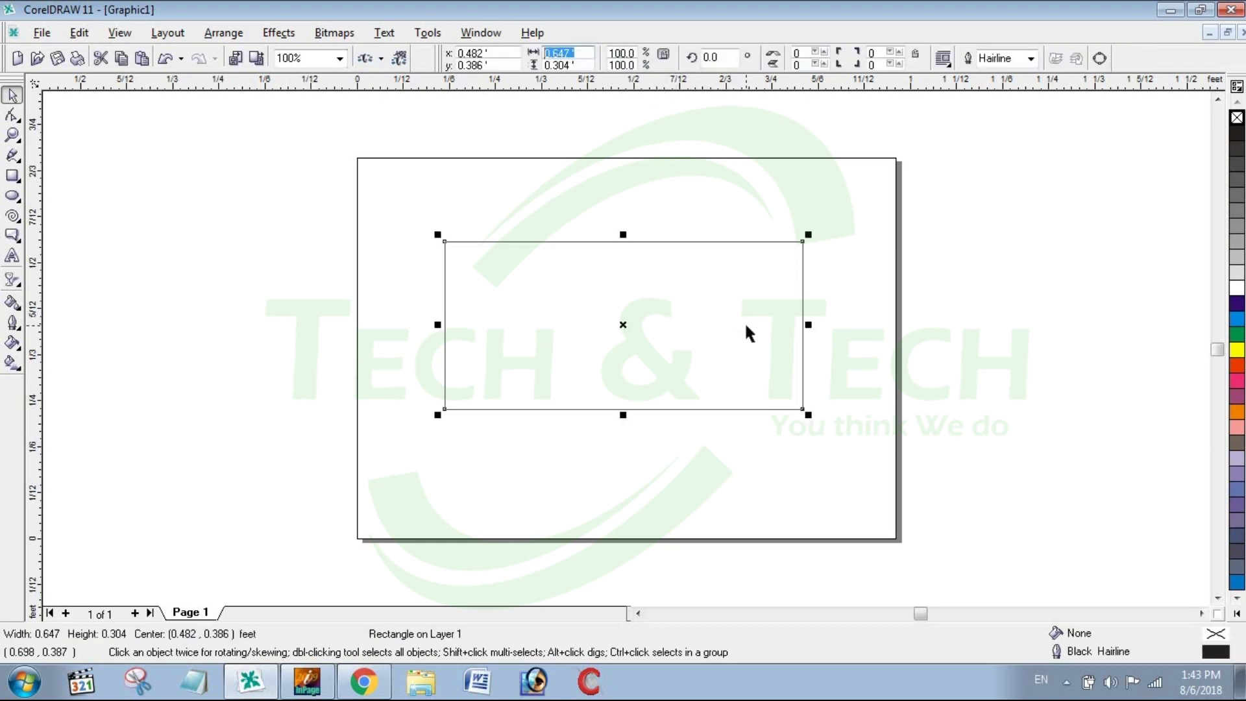
text(3)
key(Tab)
text(3)
key(Return)
key(z)
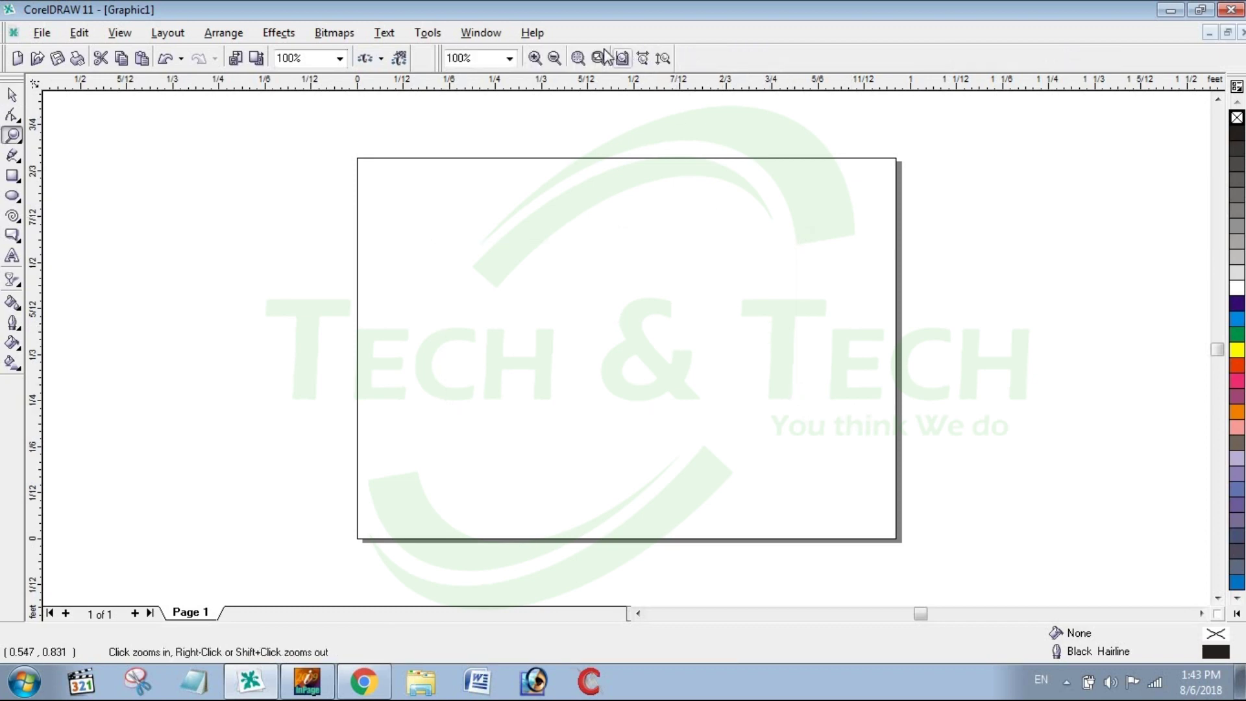
click(555, 58)
click(556, 58)
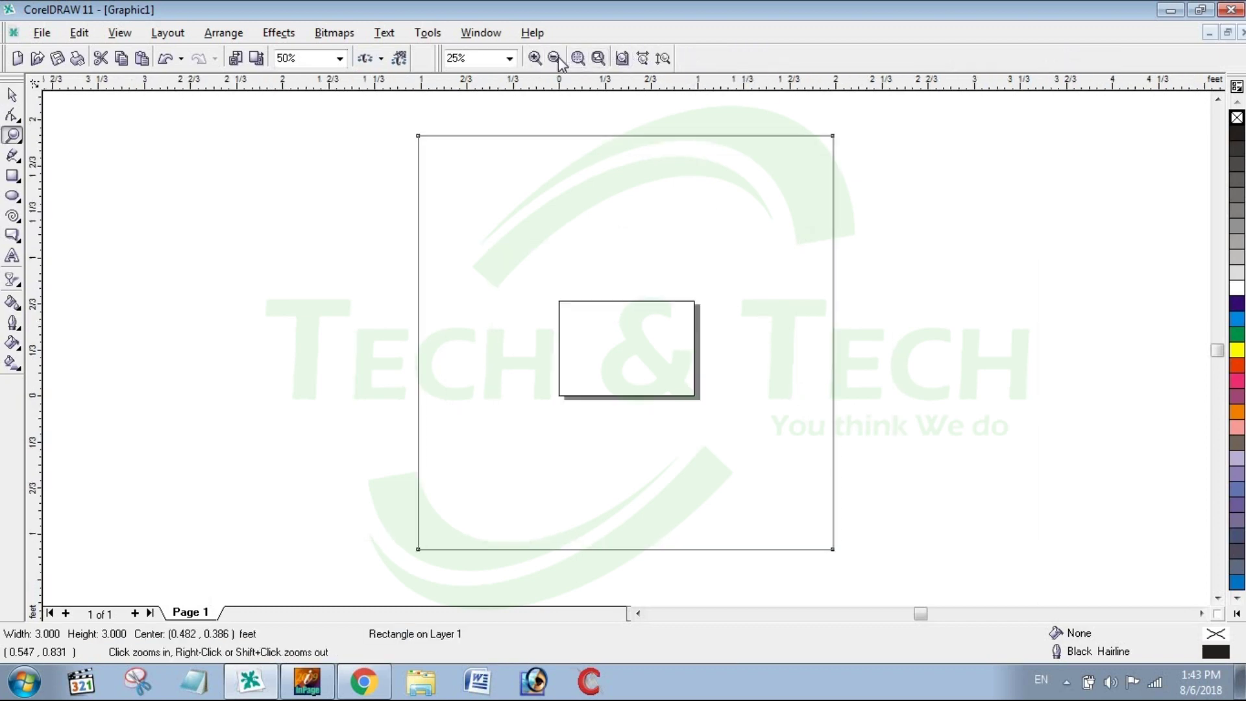
click(11, 95)
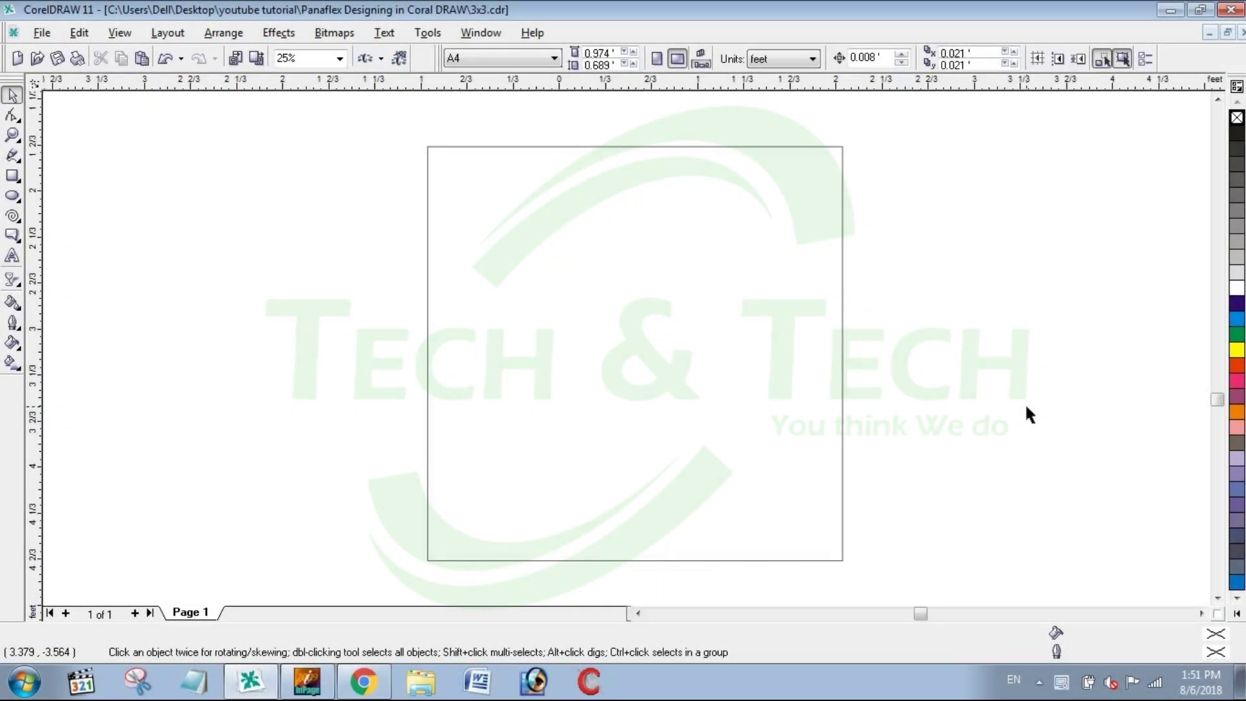
Import the bg1 image and place it over the square at about 3.08 by 1.41 feet.
click(842, 367)
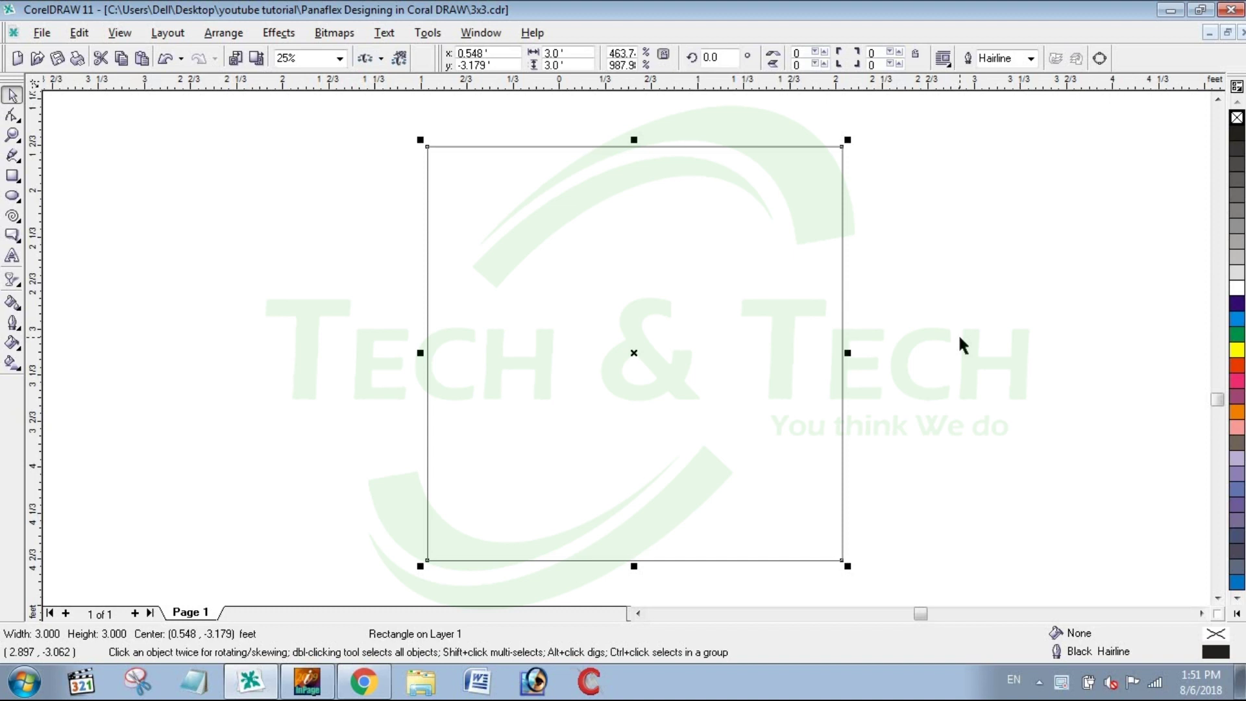
key(ctrl+i)
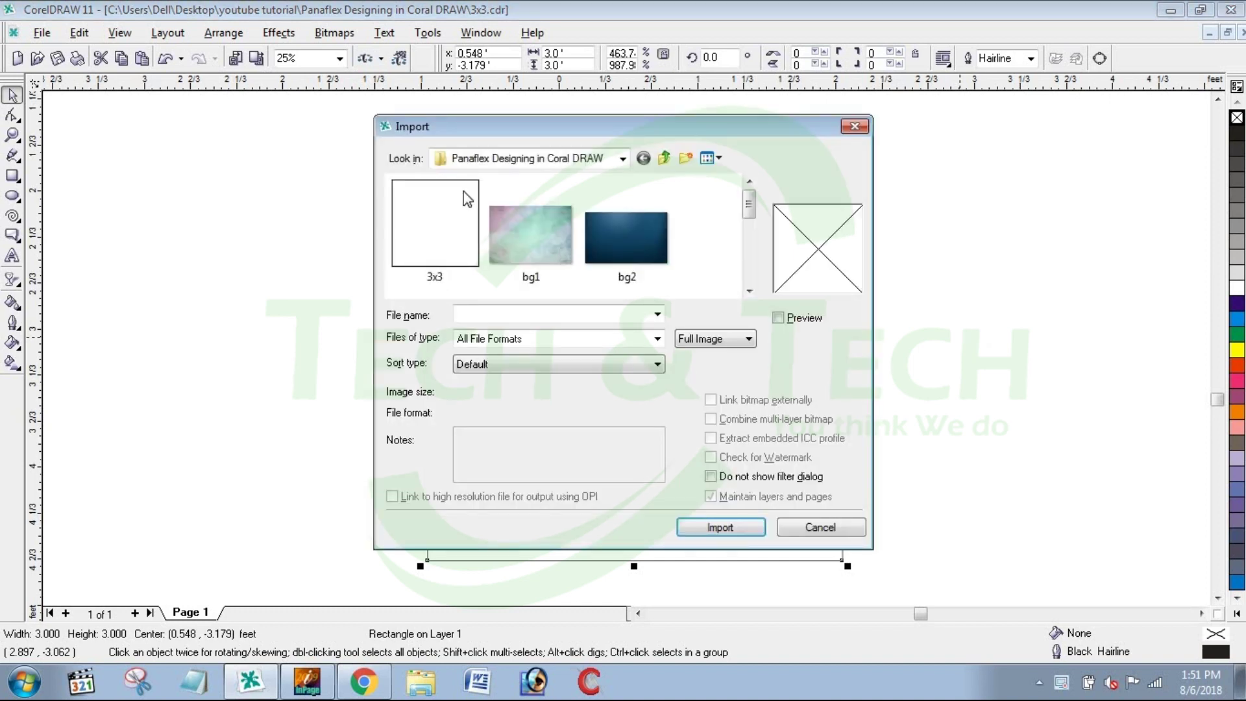
click(559, 256)
double_click(559, 256)
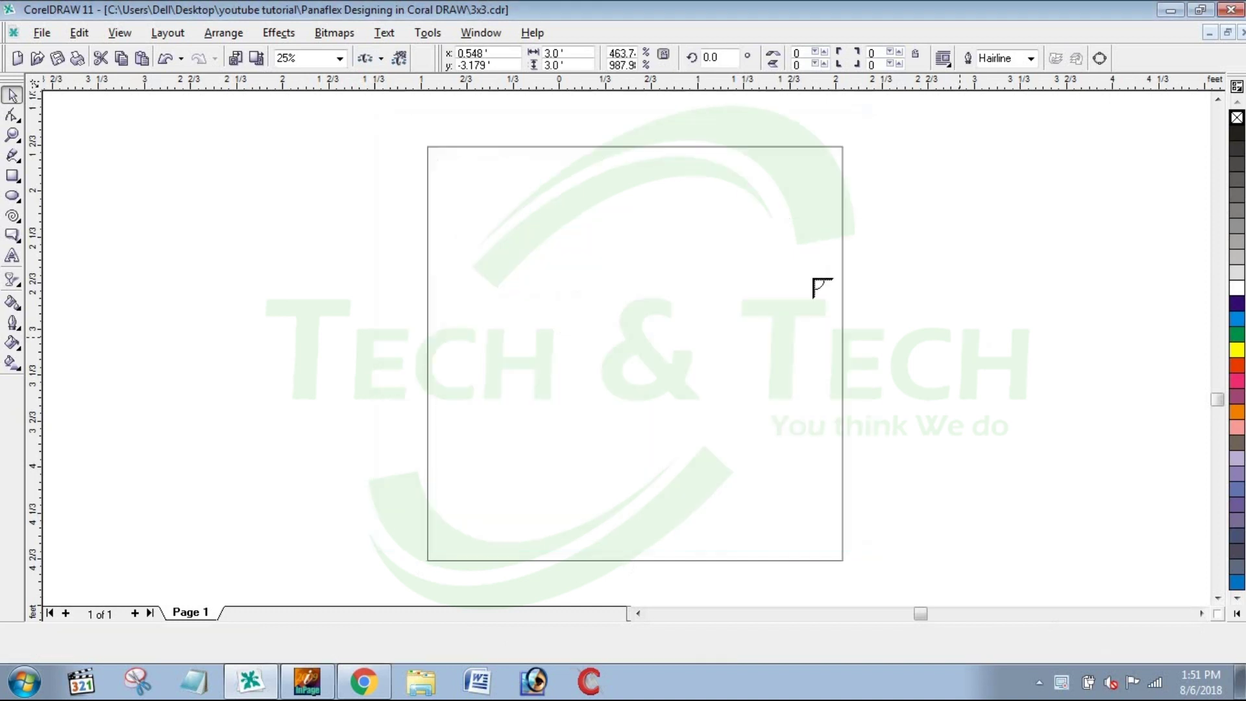
click(924, 228)
drag(917, 226, 757, 116)
drag(1038, 221, 885, 358)
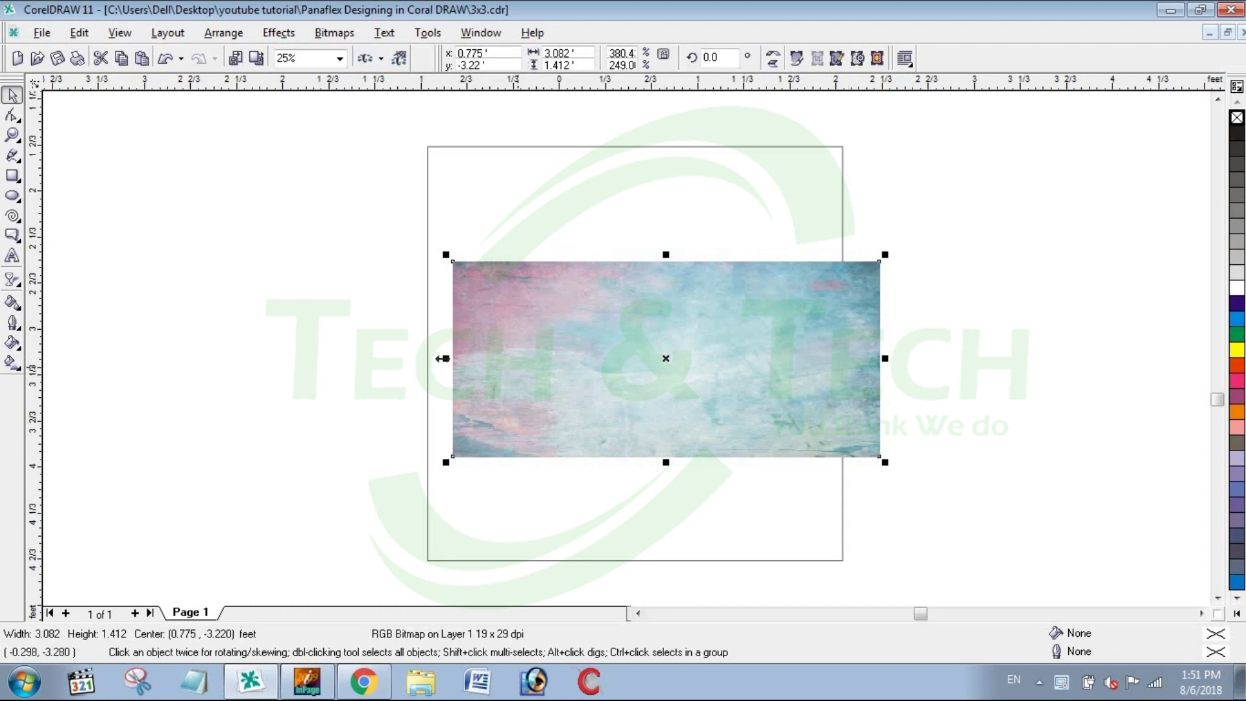
Stretch the bg1 image to about 3.57 by 3.31 feet and move it to the right of the square.
drag(445, 358, 379, 358)
drag(633, 254, 633, 114)
drag(632, 462, 652, 579)
drag(690, 462, 1179, 457)
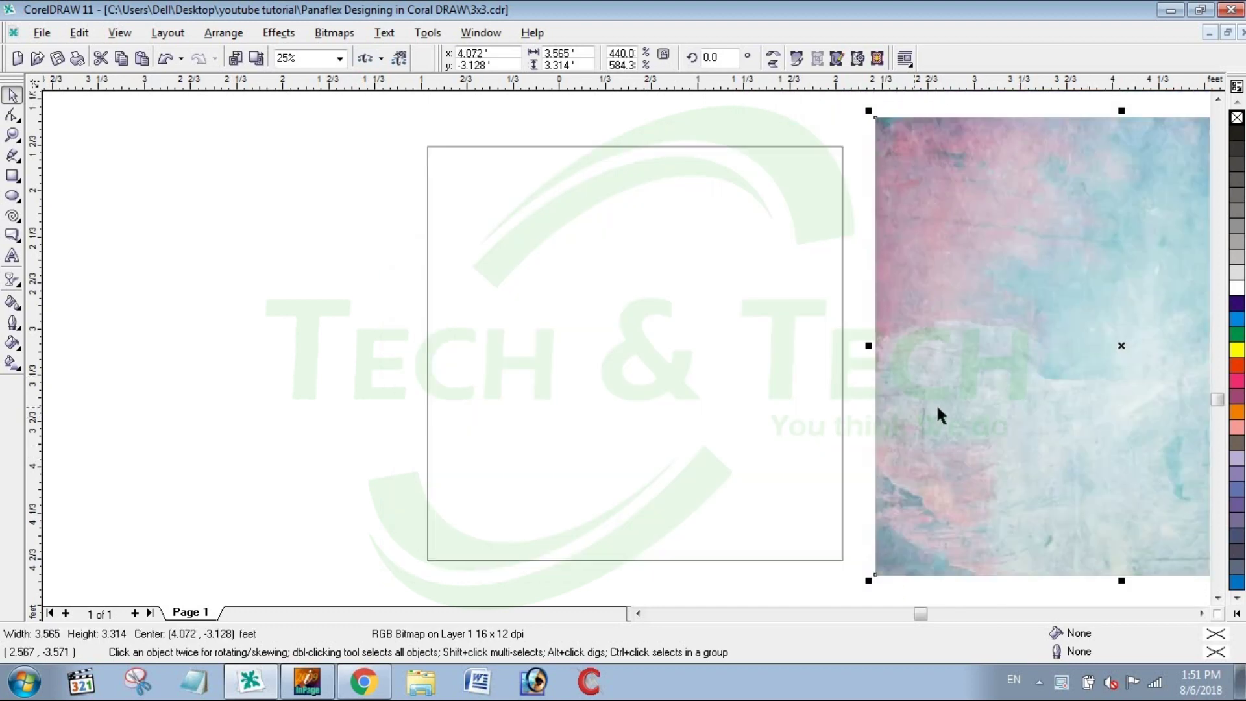
PowerClip the background image inside the 3 by 3 foot square.
click(283, 39)
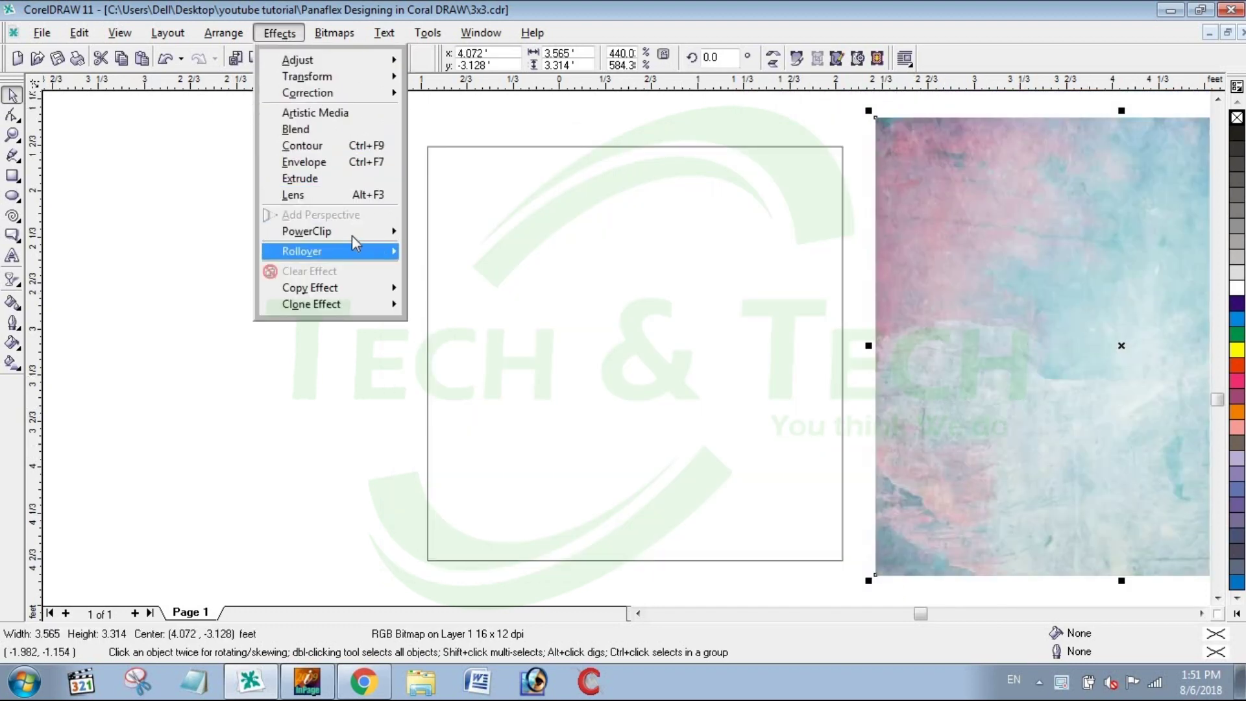
mouse_move(373, 237)
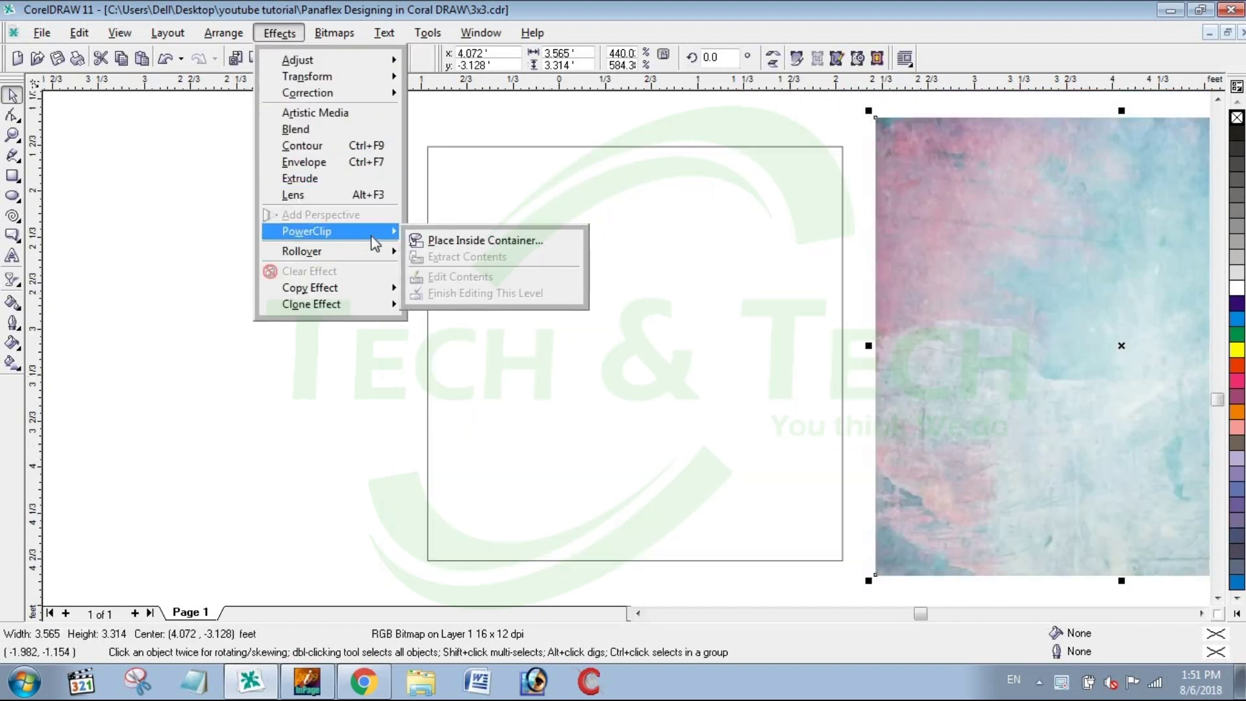
click(461, 241)
click(628, 309)
Edit the PowerClip contents, shift the background image slightly to the right, and finish editing the level.
key(alt+c)
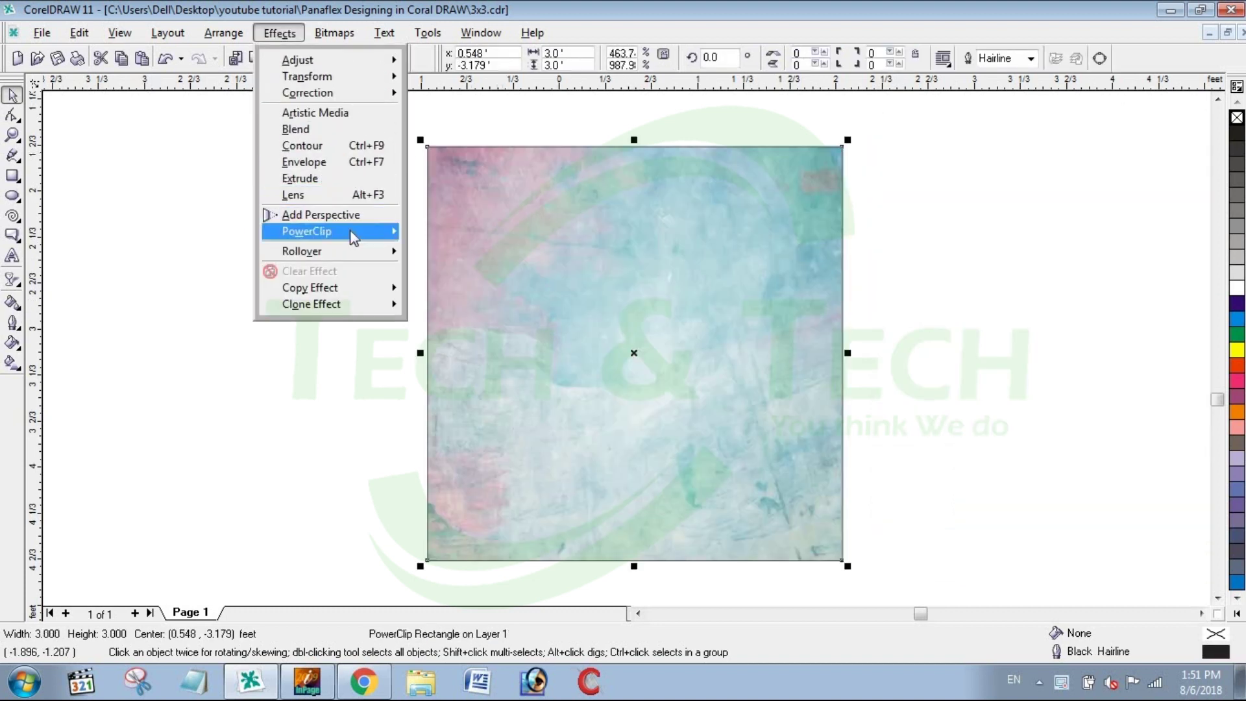
mouse_move(349, 230)
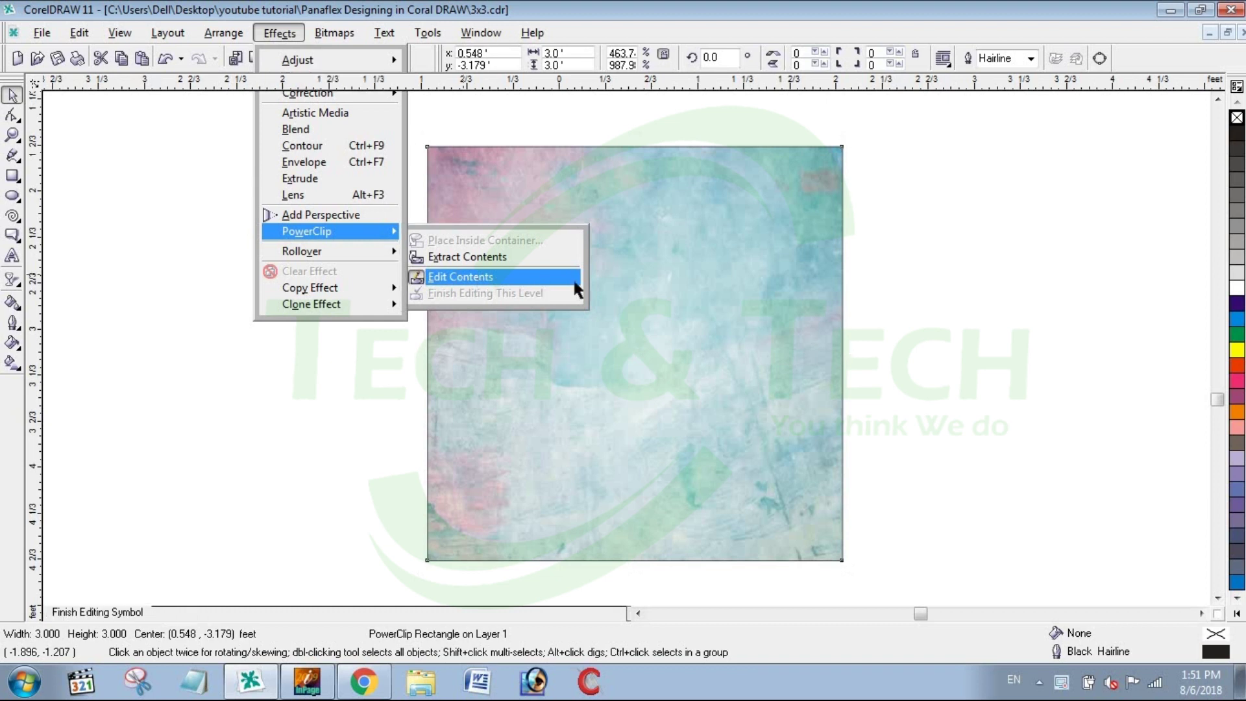
click(575, 278)
click(660, 295)
drag(659, 294, 678, 294)
click(279, 33)
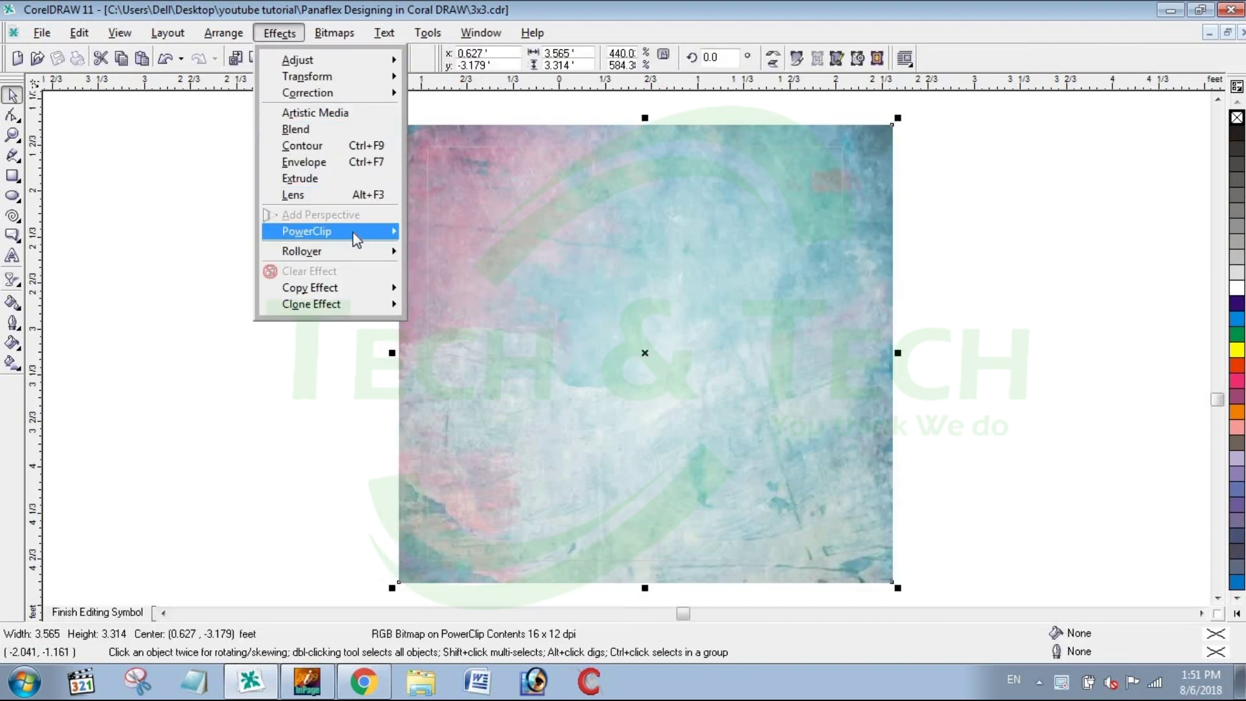
mouse_move(355, 240)
click(465, 289)
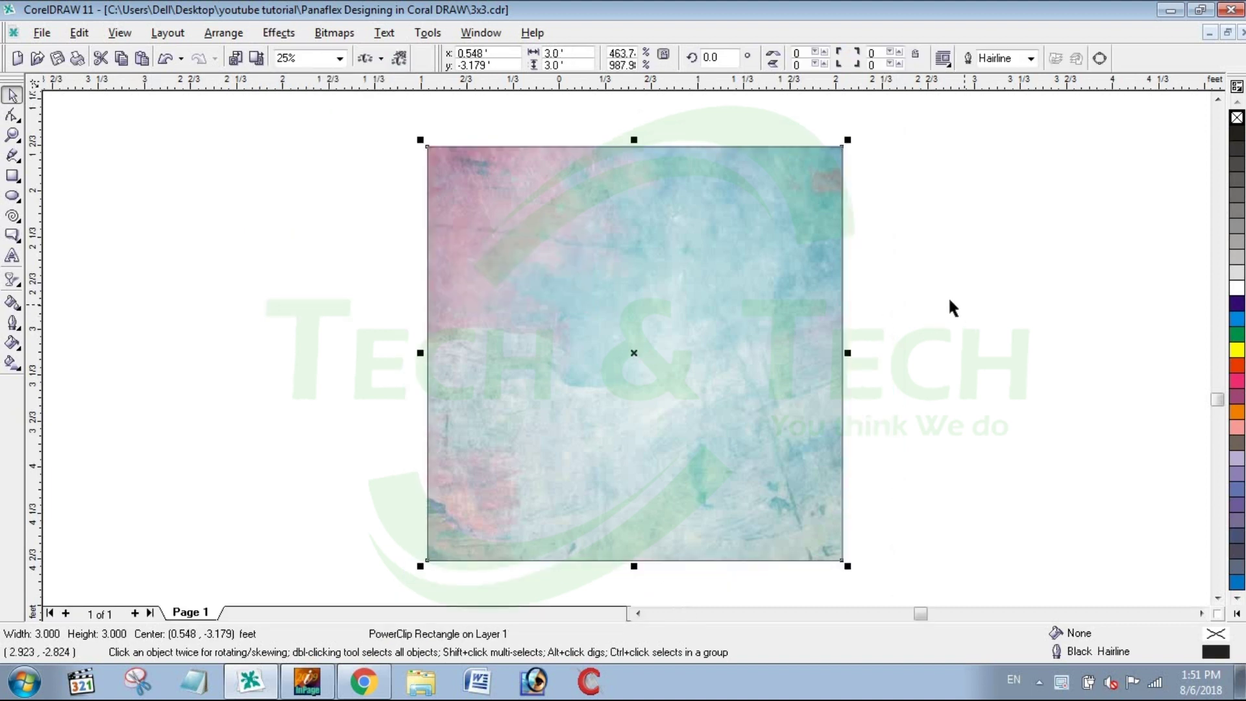
click(971, 302)
click(751, 360)
click(969, 203)
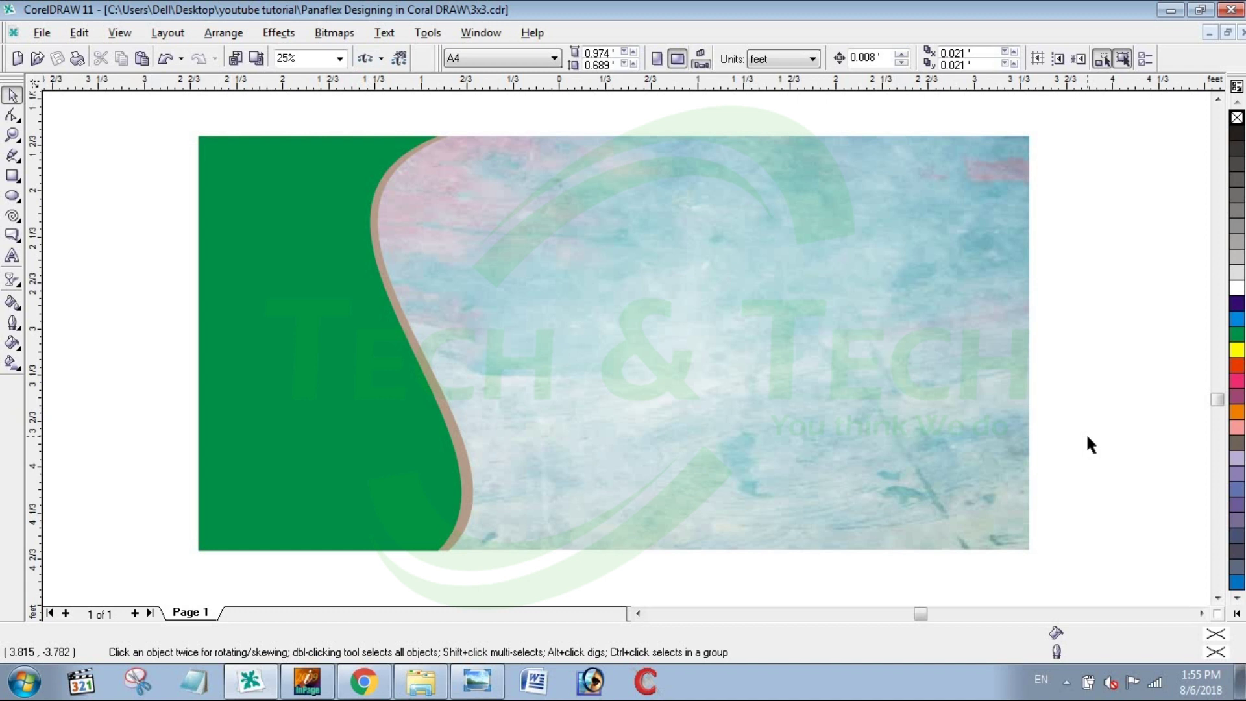
Move the green curved shape off the brown one beneath it, and undo the move.
drag(346, 408, 729, 434)
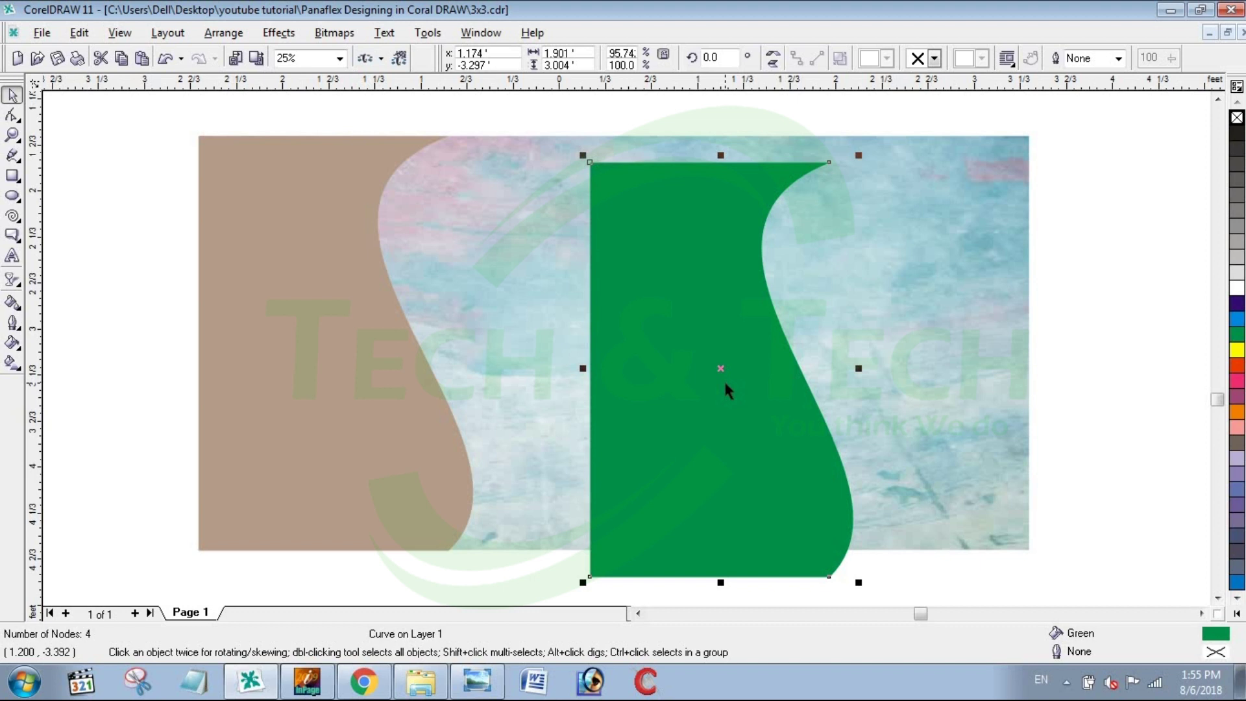
key(ctrl+z)
Draw a rectangle about 2.69 by 2.98 feet over the right part of the banner and fill it with blue.
click(11, 176)
drag(648, 138, 1020, 550)
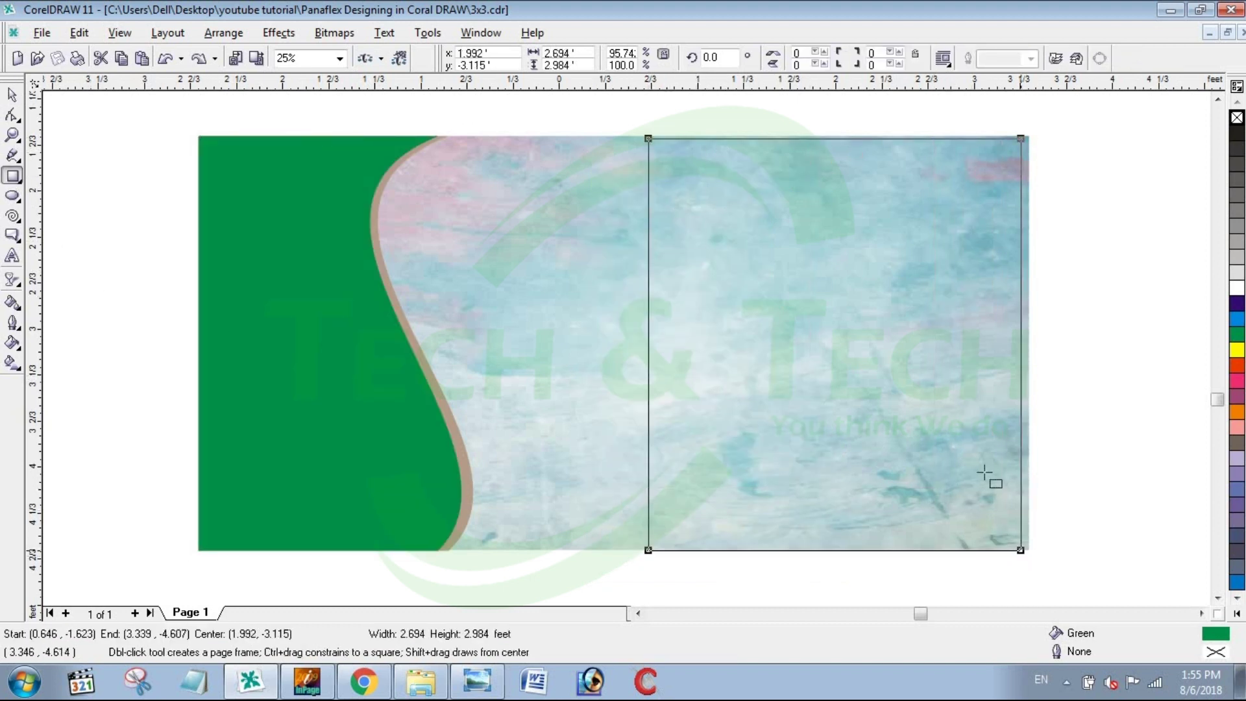
click(1236, 311)
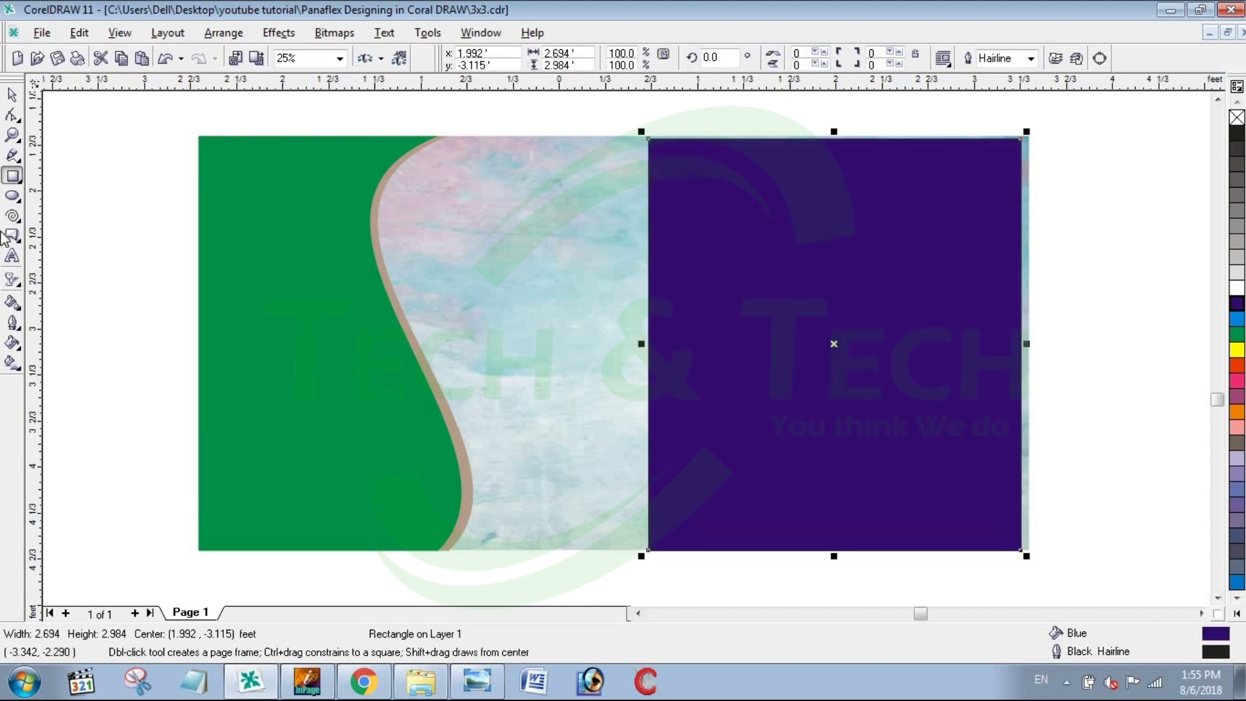
Convert the blue rectangle to curves, make its left edge a curved segment, and bend that edge into a wave.
click(14, 117)
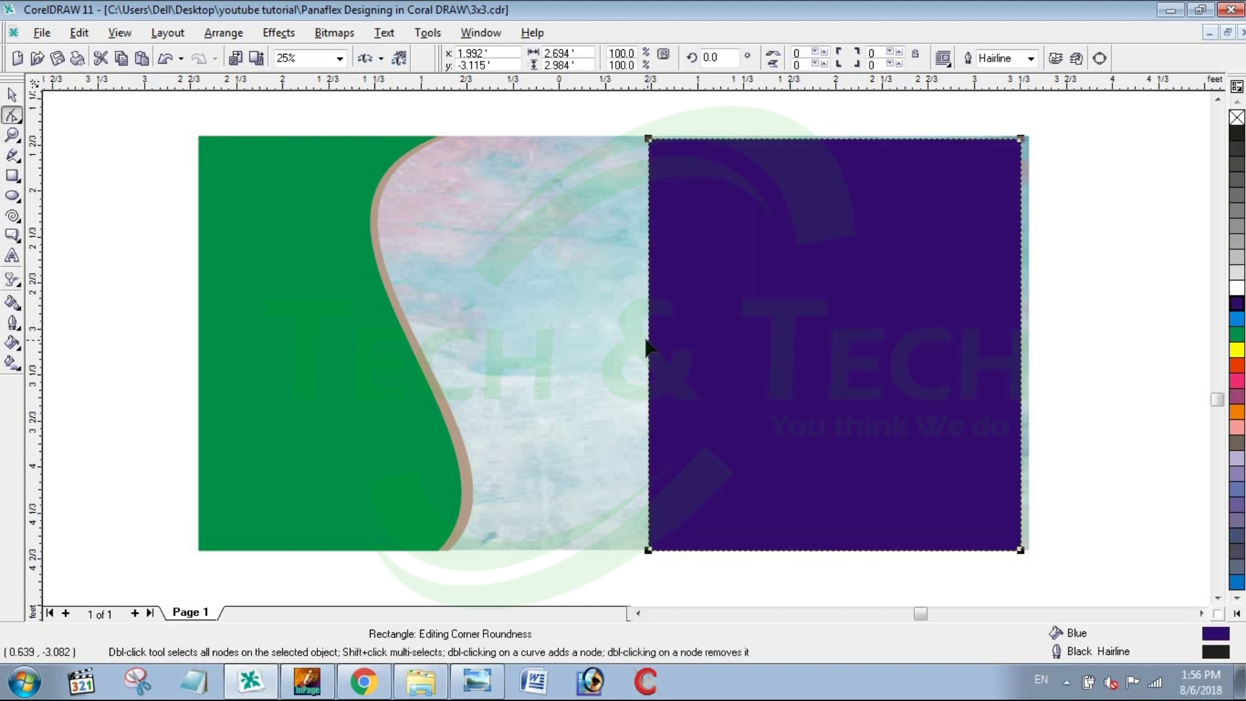
click(1099, 60)
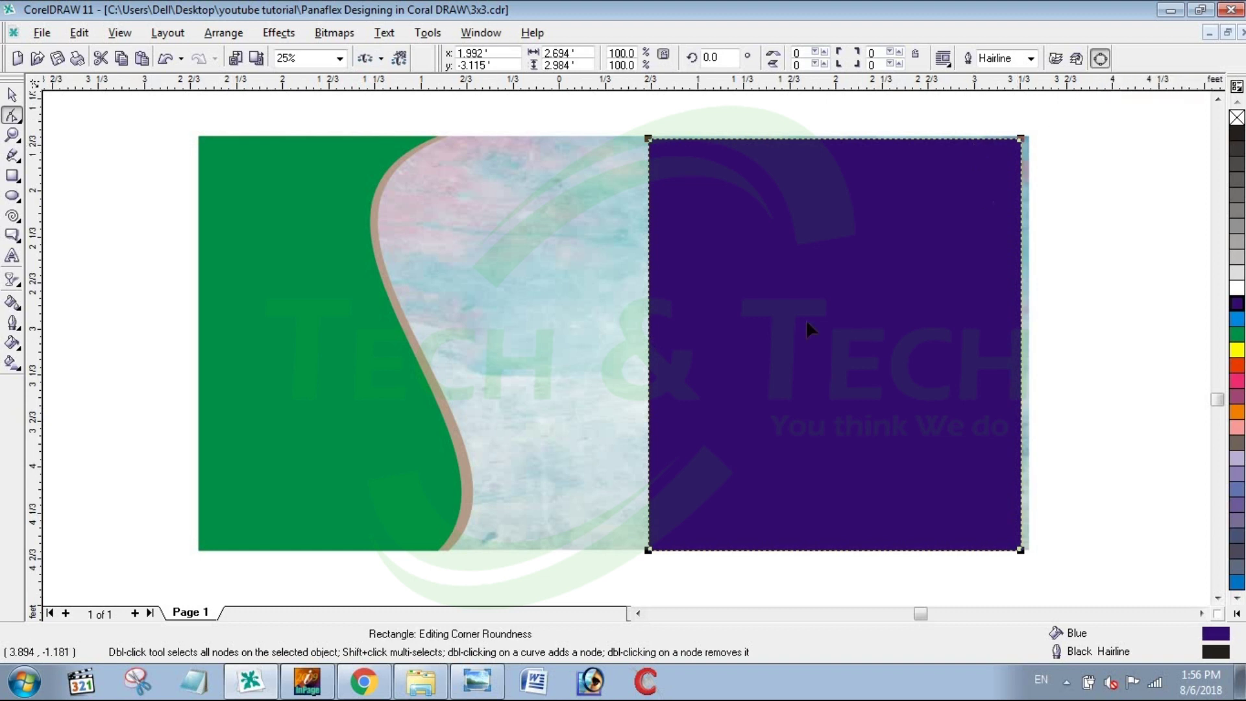
click(647, 347)
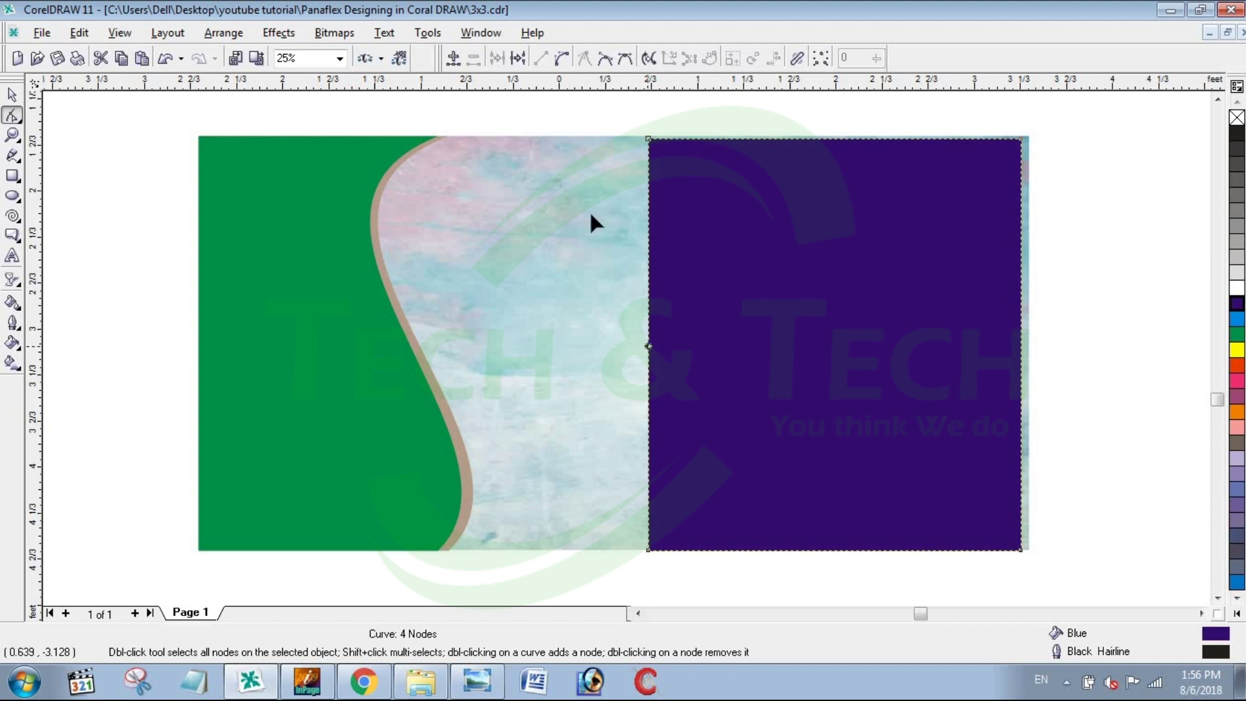
click(562, 58)
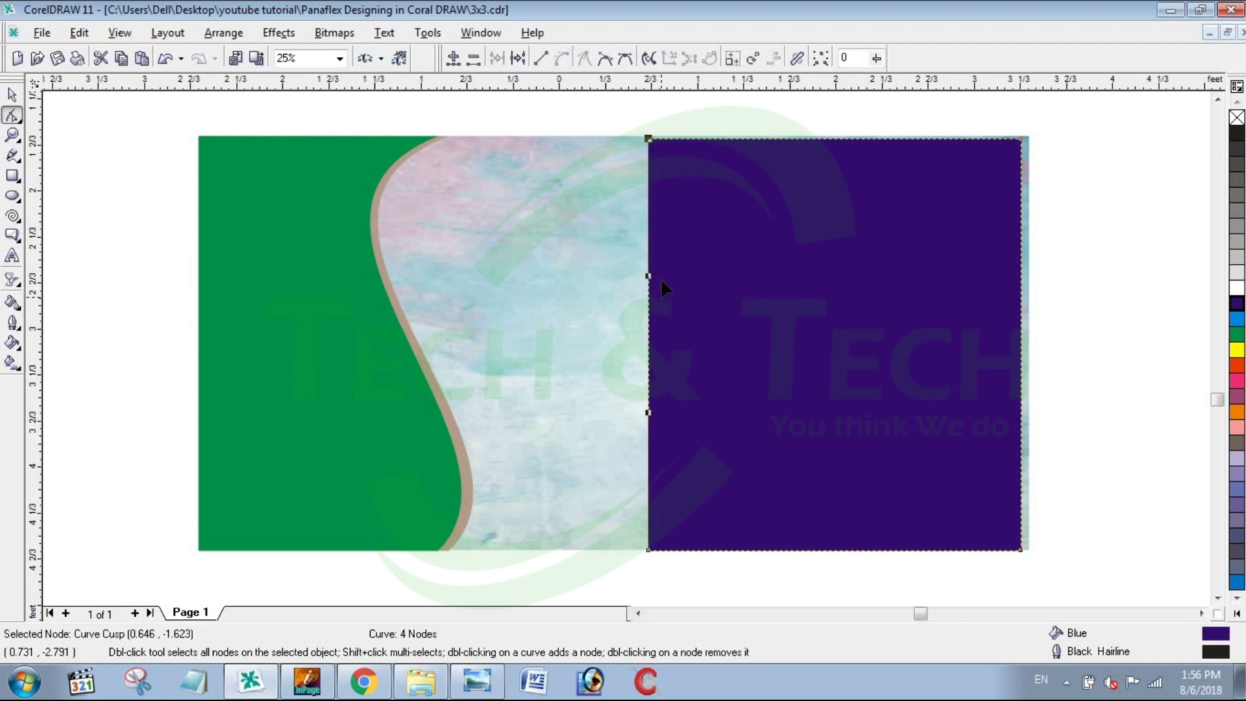
drag(650, 276, 811, 242)
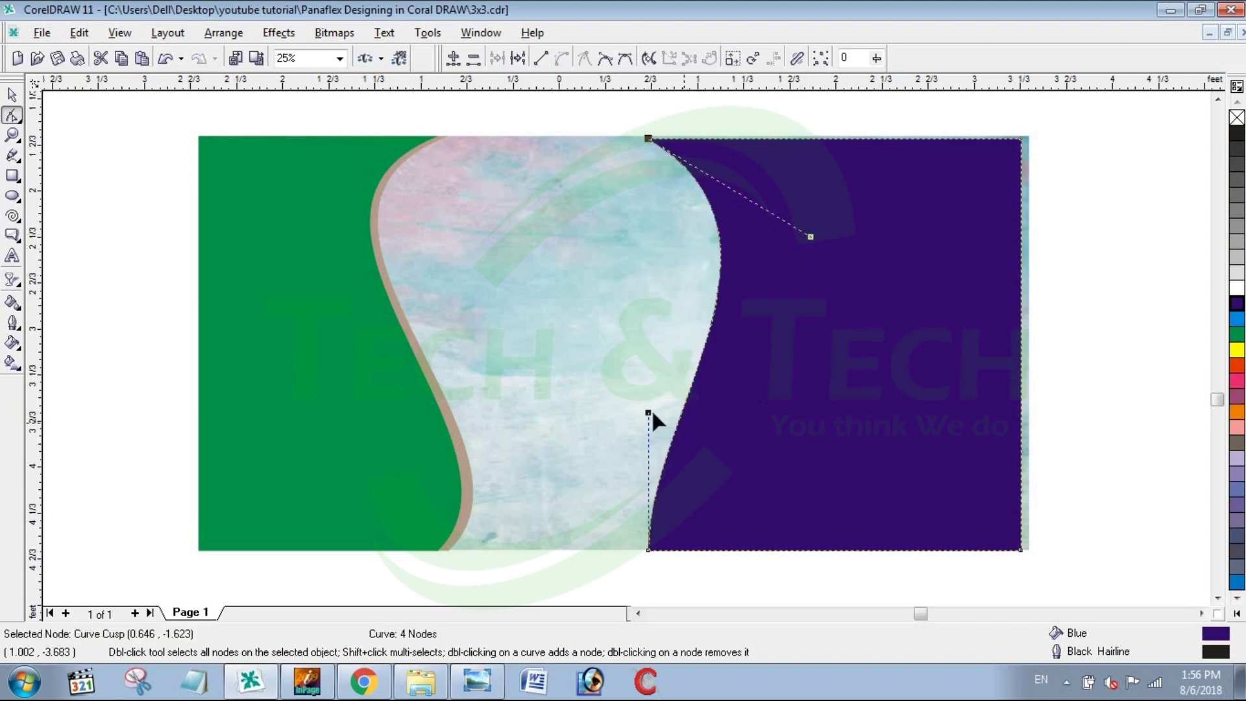
drag(645, 413, 559, 433)
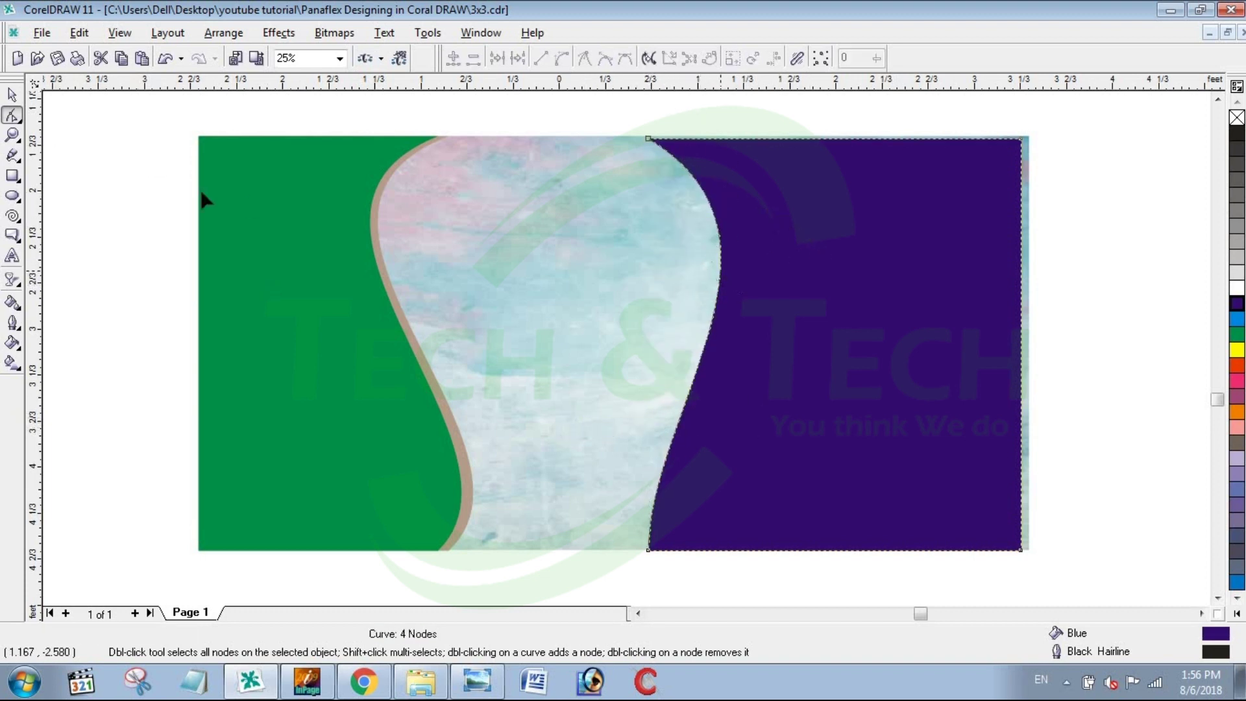
click(12, 95)
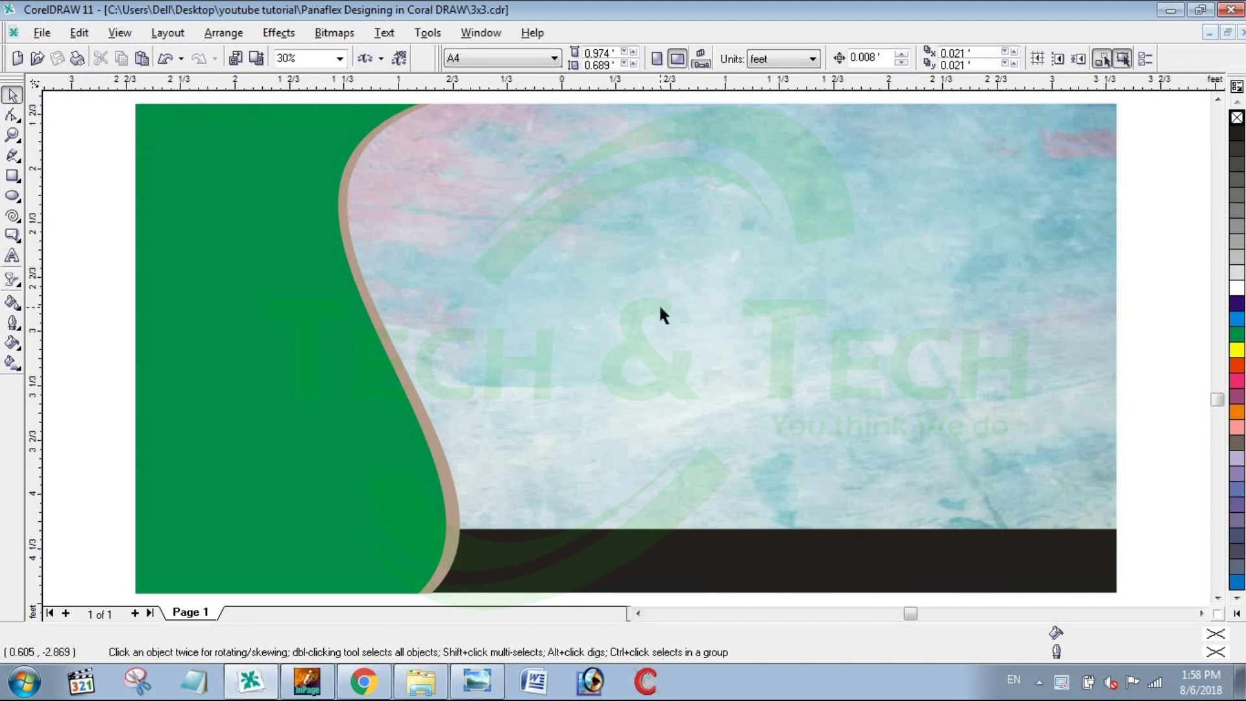
Switch to InPage, select the text box holding the Urdu banner text, and copy it.
click(307, 681)
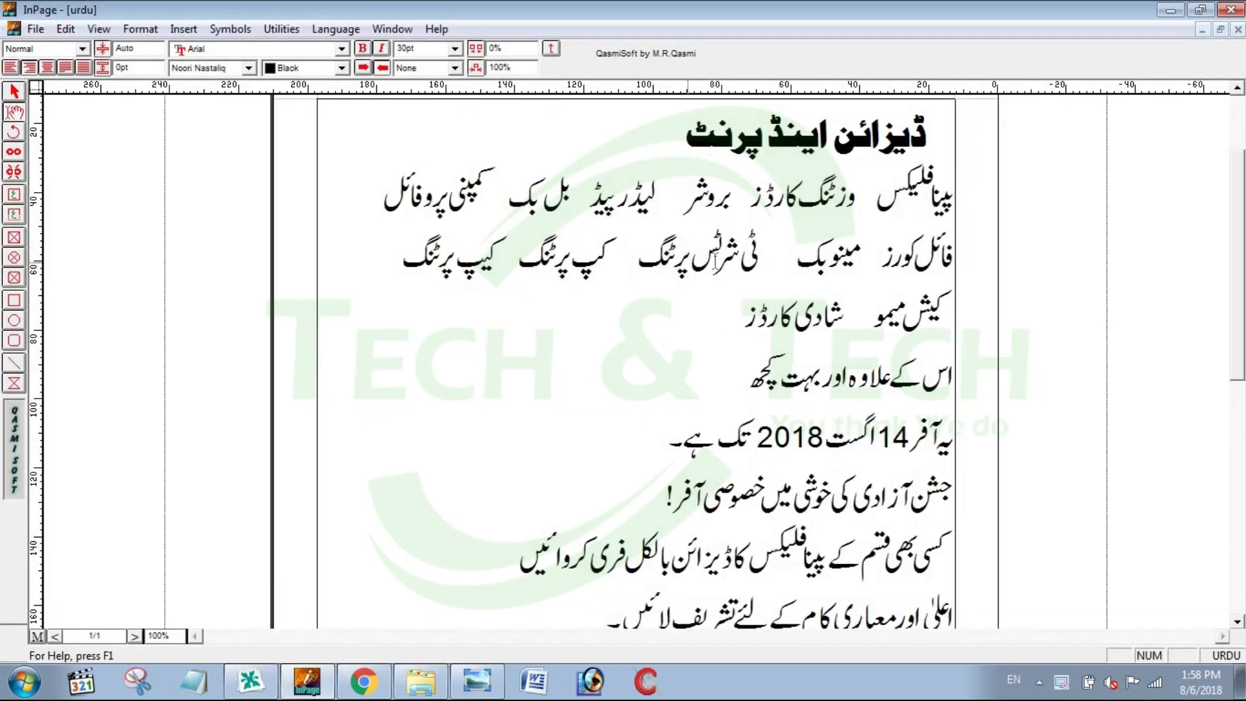
click(15, 96)
click(586, 347)
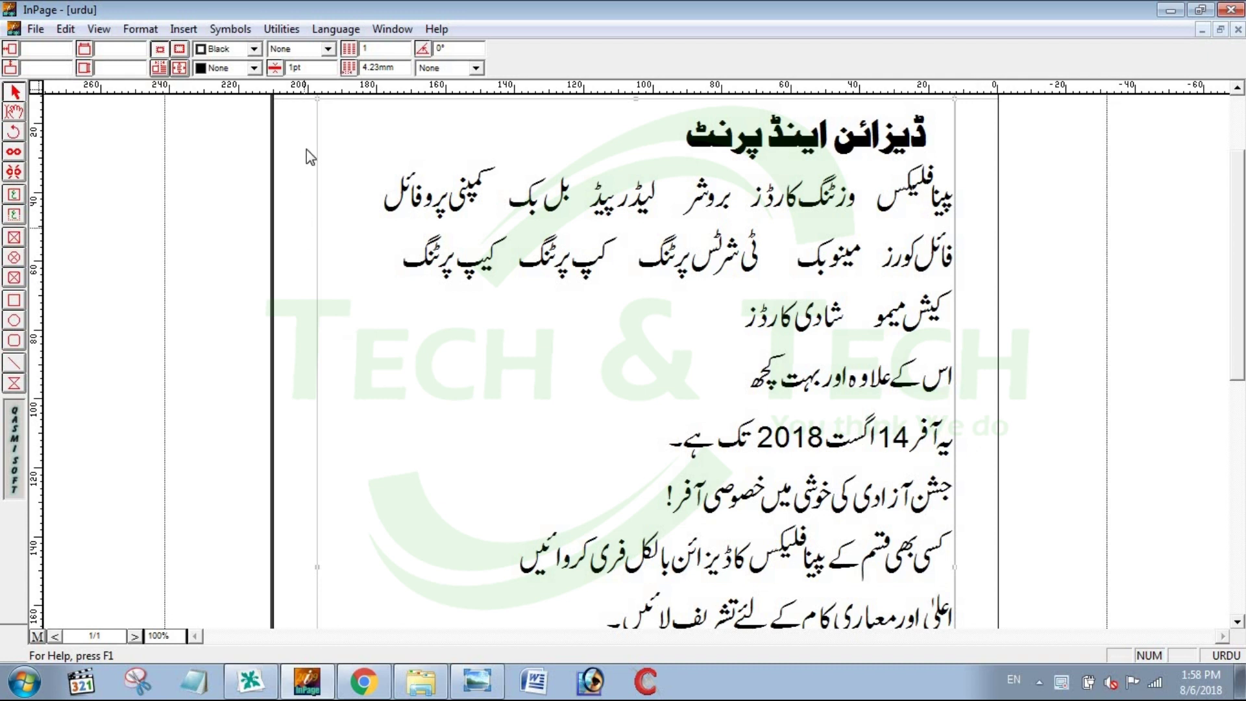
click(65, 30)
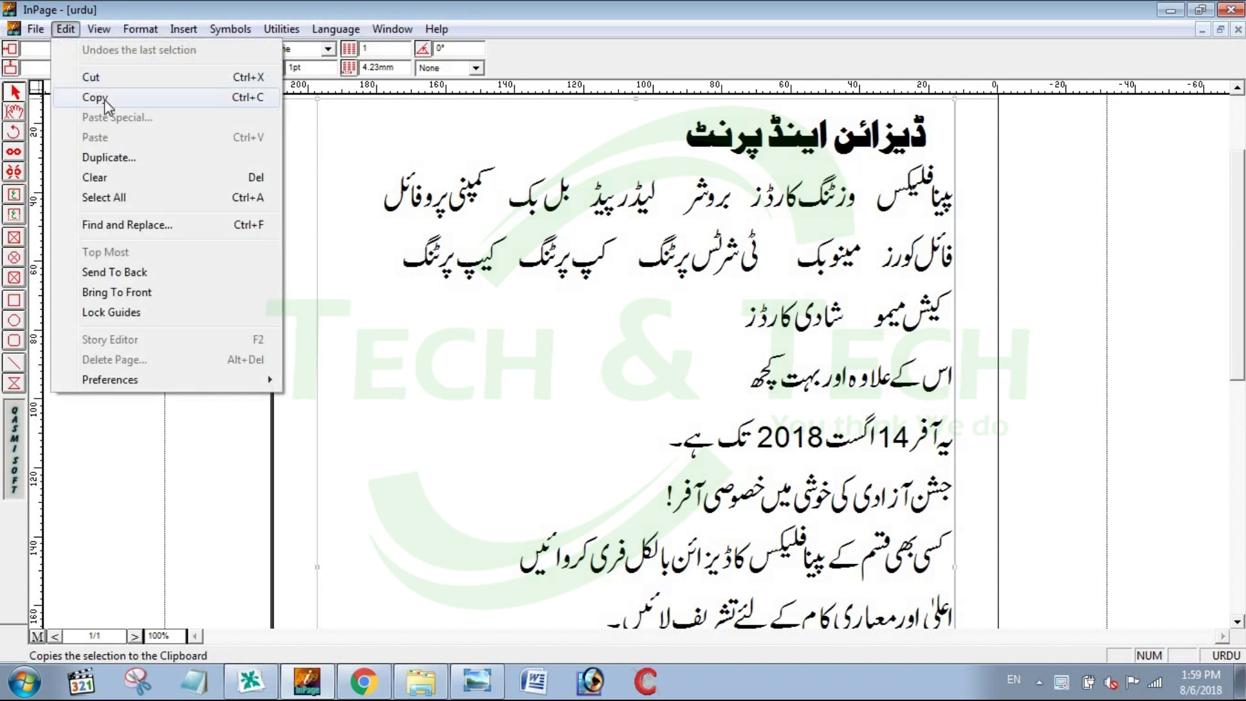
click(106, 107)
Switch back to CorelDRAW and paste the copied Urdu text into the banner drawing.
click(251, 681)
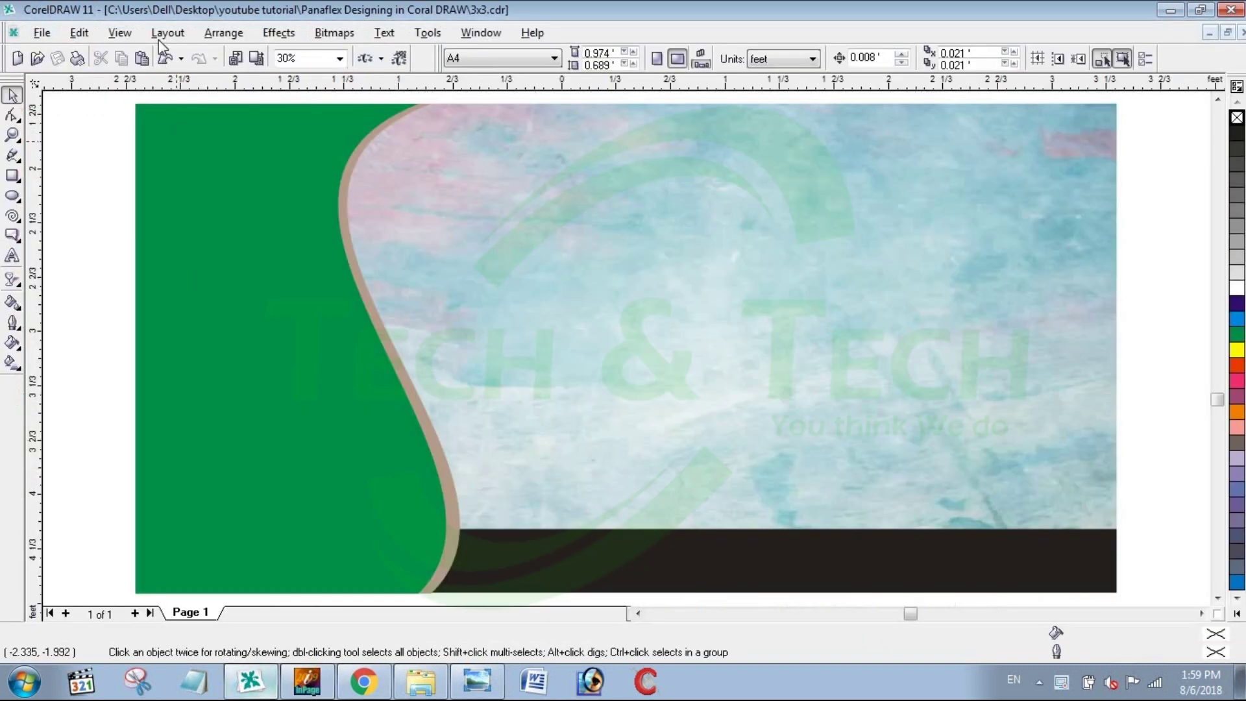
click(80, 32)
click(104, 145)
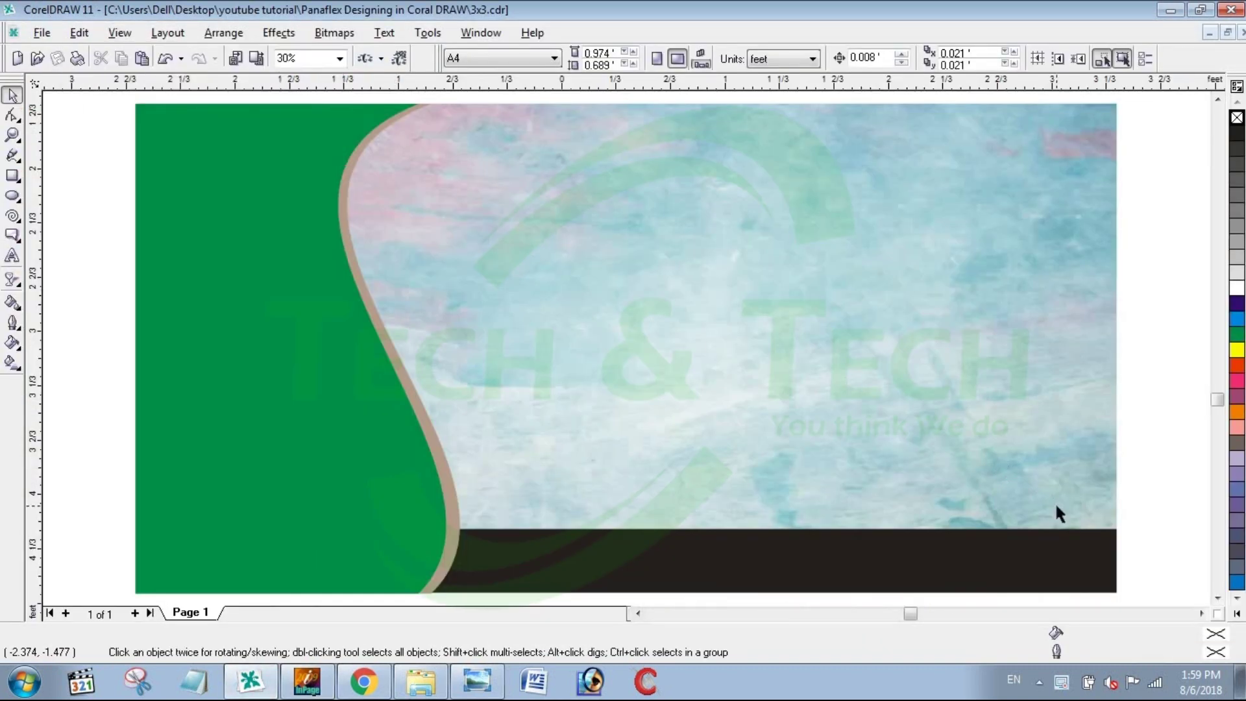
key(z)
click(555, 60)
click(556, 59)
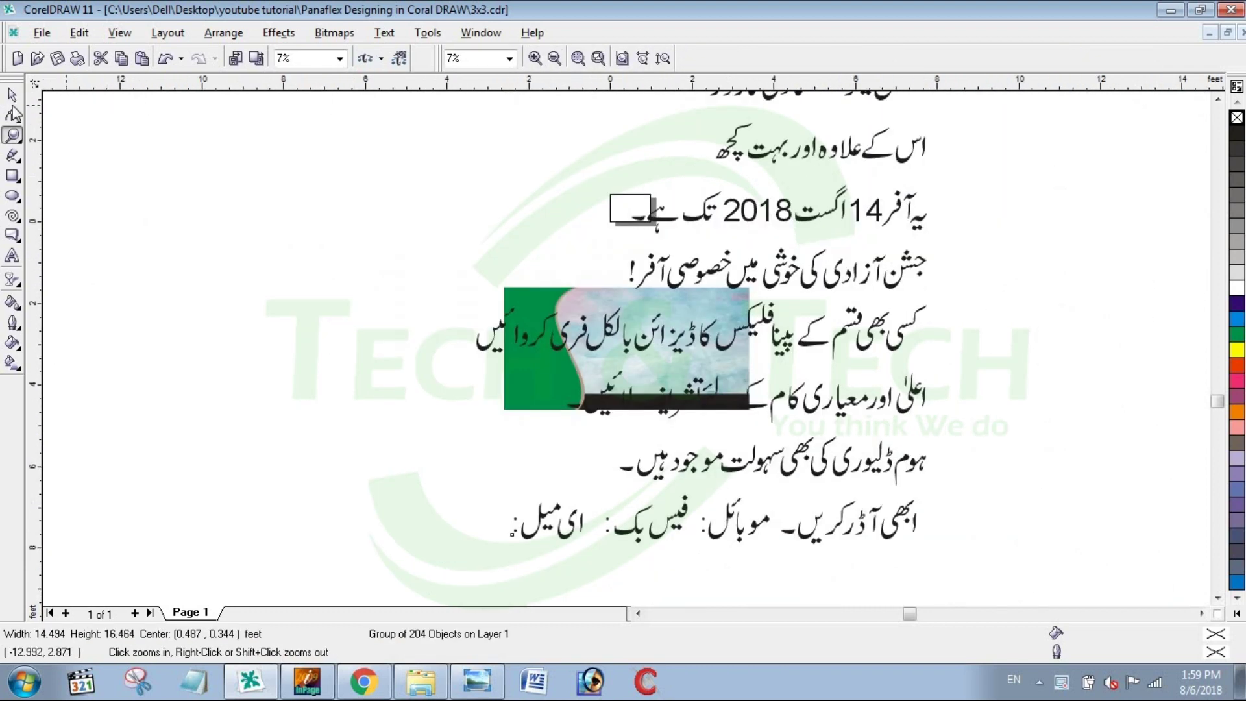
Move the pasted Urdu text group off the banner into the empty space to its left.
key(F10)
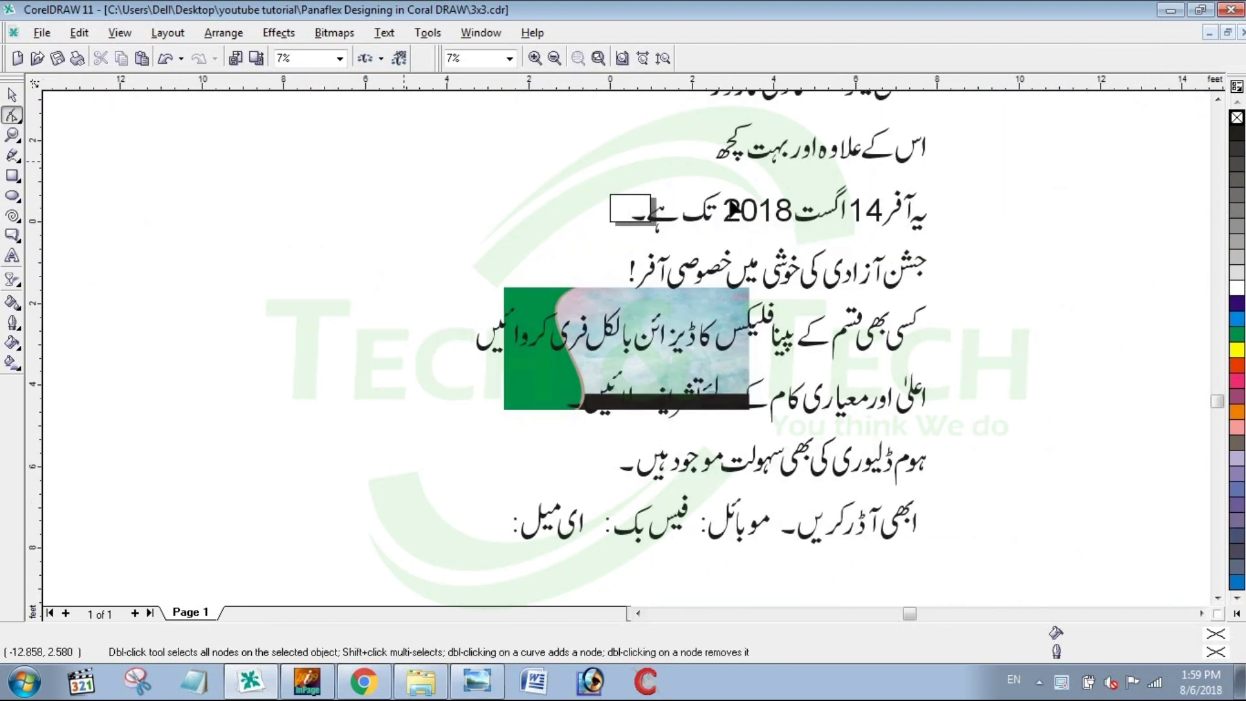
click(10, 96)
drag(640, 208, 339, 279)
drag(796, 221, 354, 331)
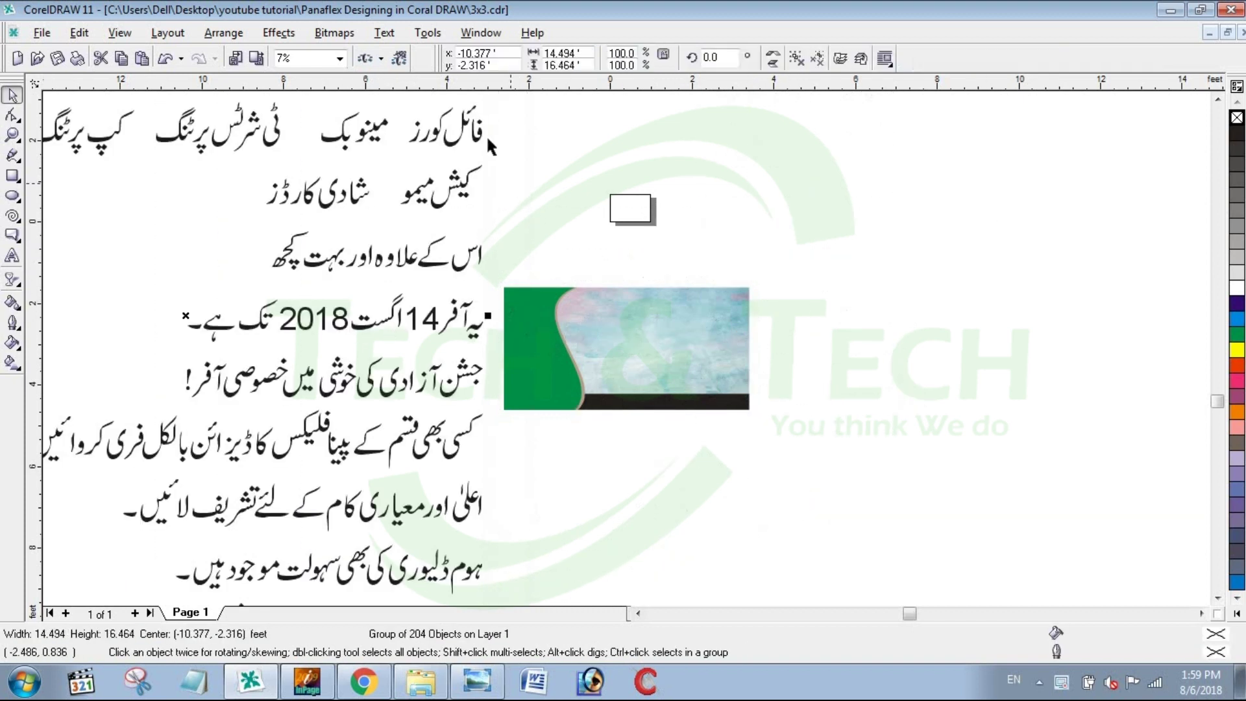
Scale the Urdu text group to 10% of its size in both directions.
click(621, 53)
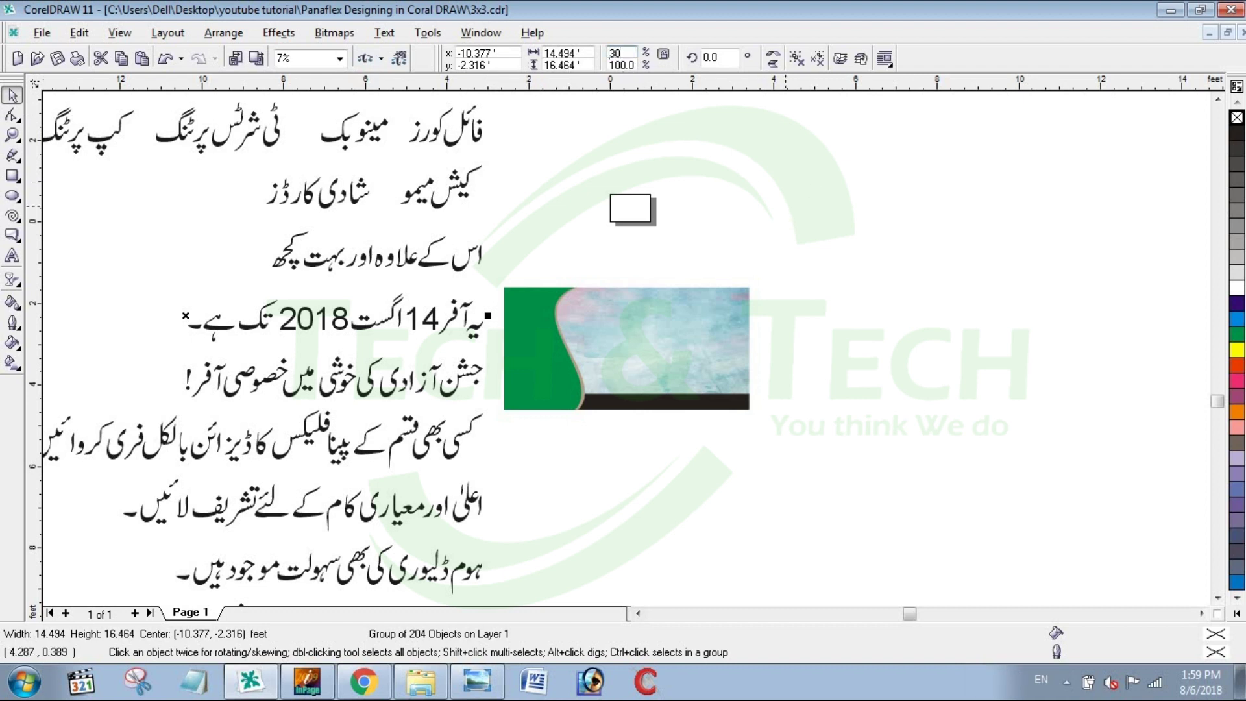
key(Tab)
text(10.0)
key(Return)
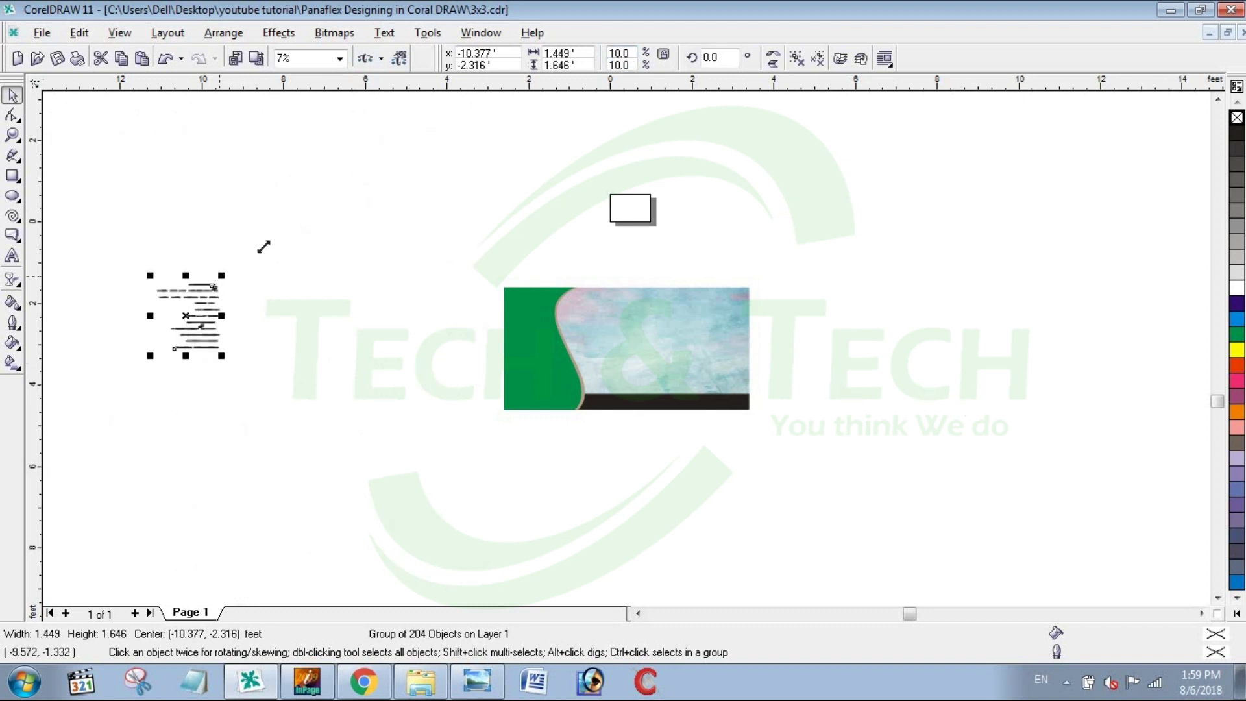
Enlarge the Urdu text group slightly and place it over the right part of the banner.
drag(263, 246, 249, 249)
drag(198, 305, 676, 339)
key(z)
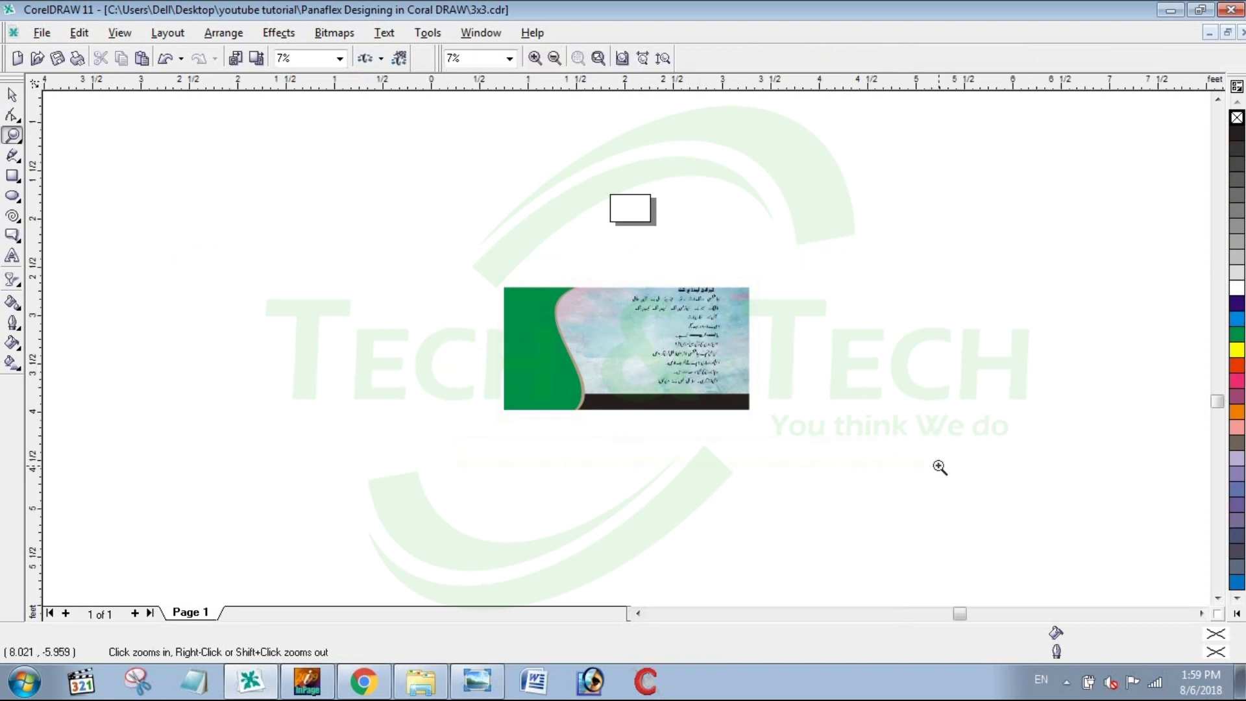
drag(939, 467, 305, 269)
drag(157, 168, 878, 506)
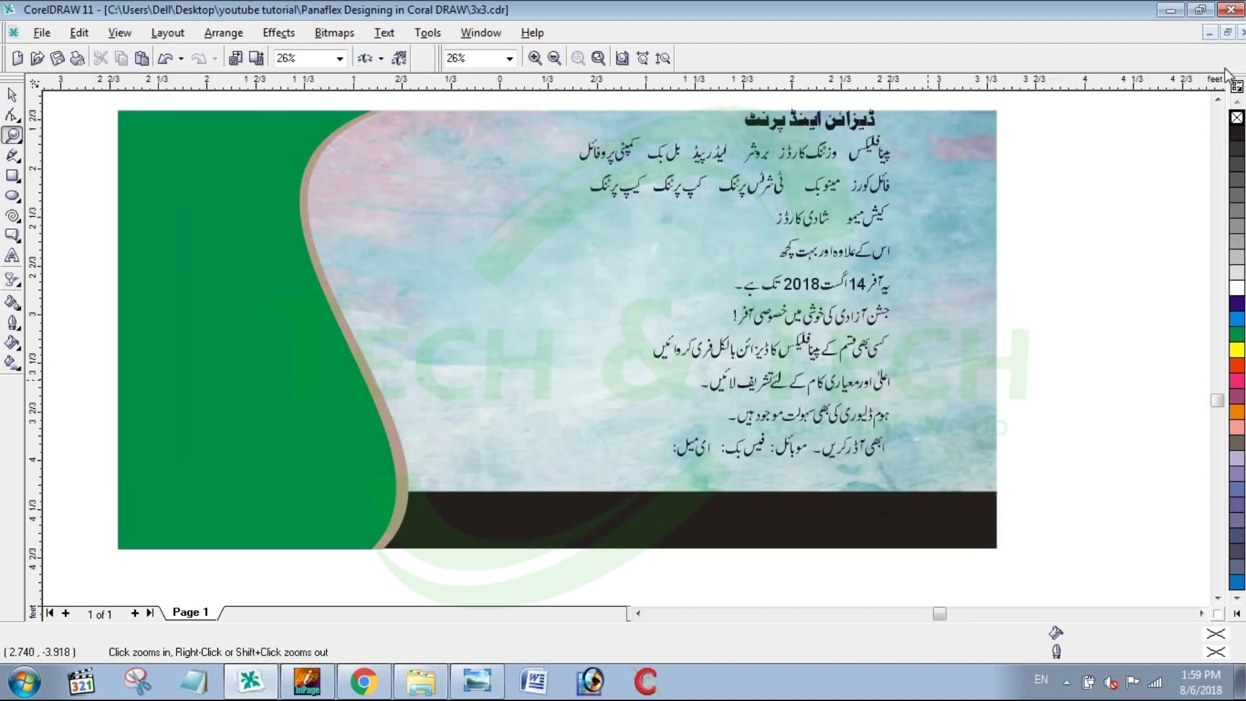
click(1217, 99)
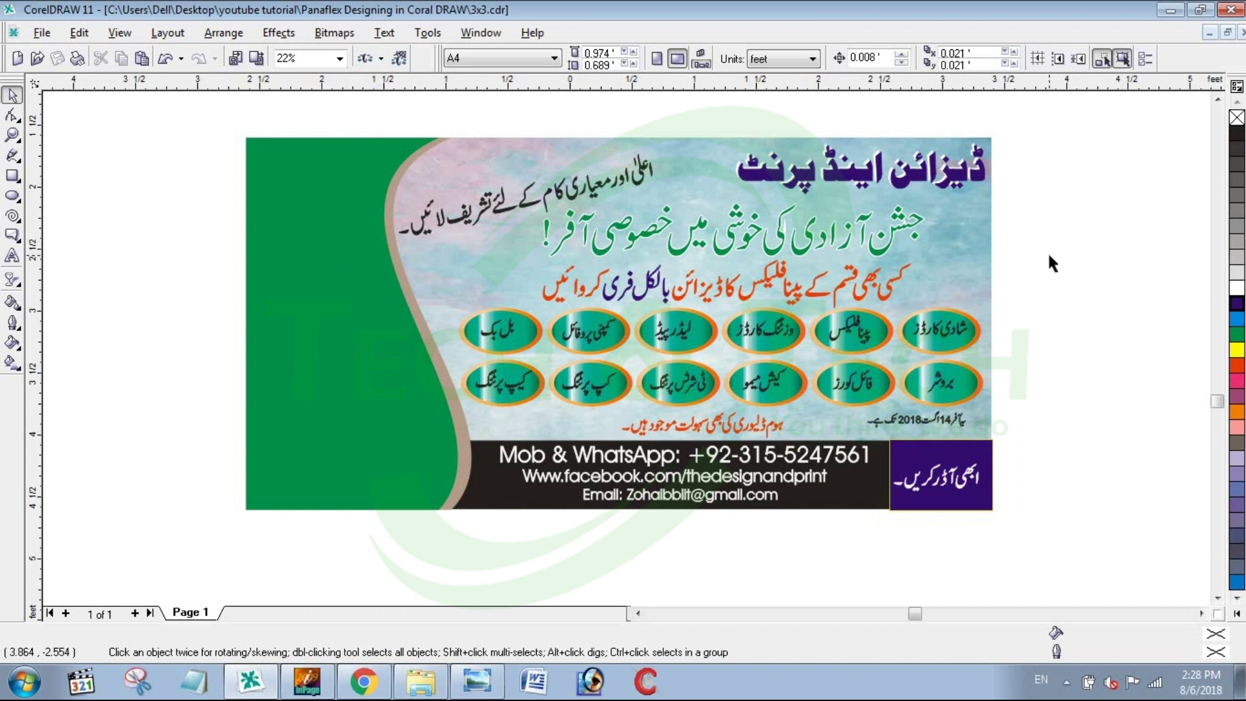
Import the printer picture mechine.jpg and place it beside the banner's green shape.
key(ctrl+i)
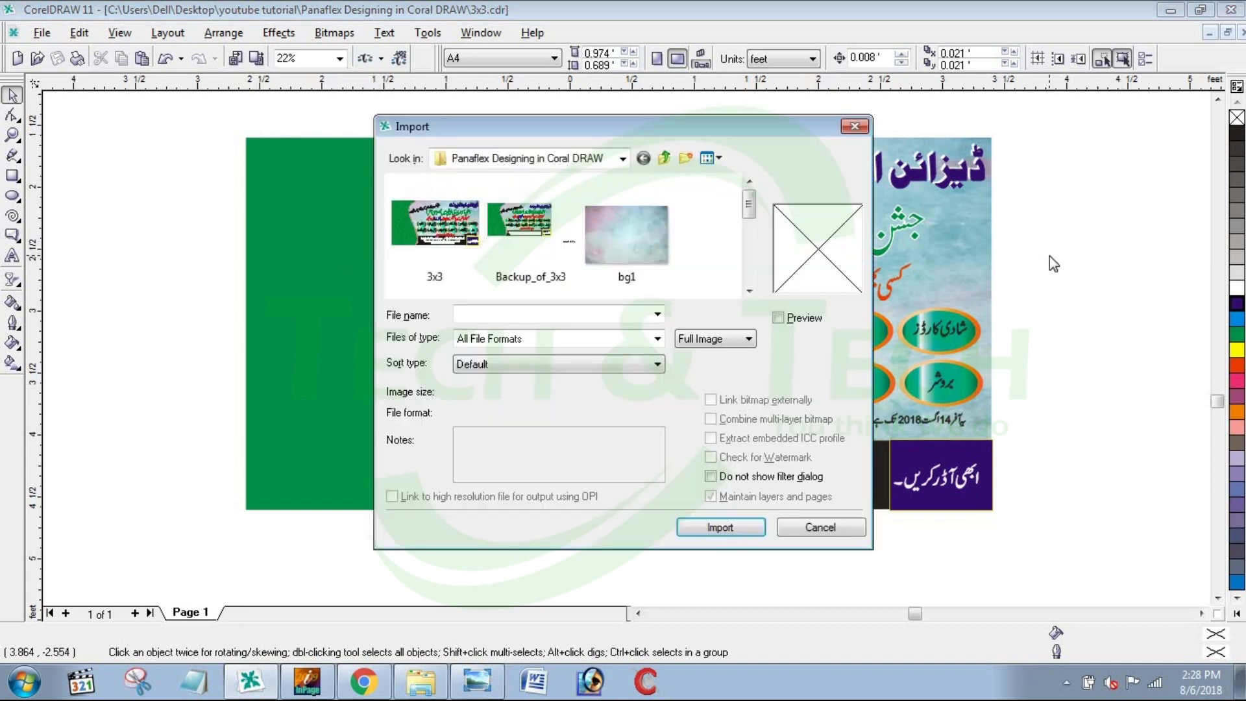
click(748, 292)
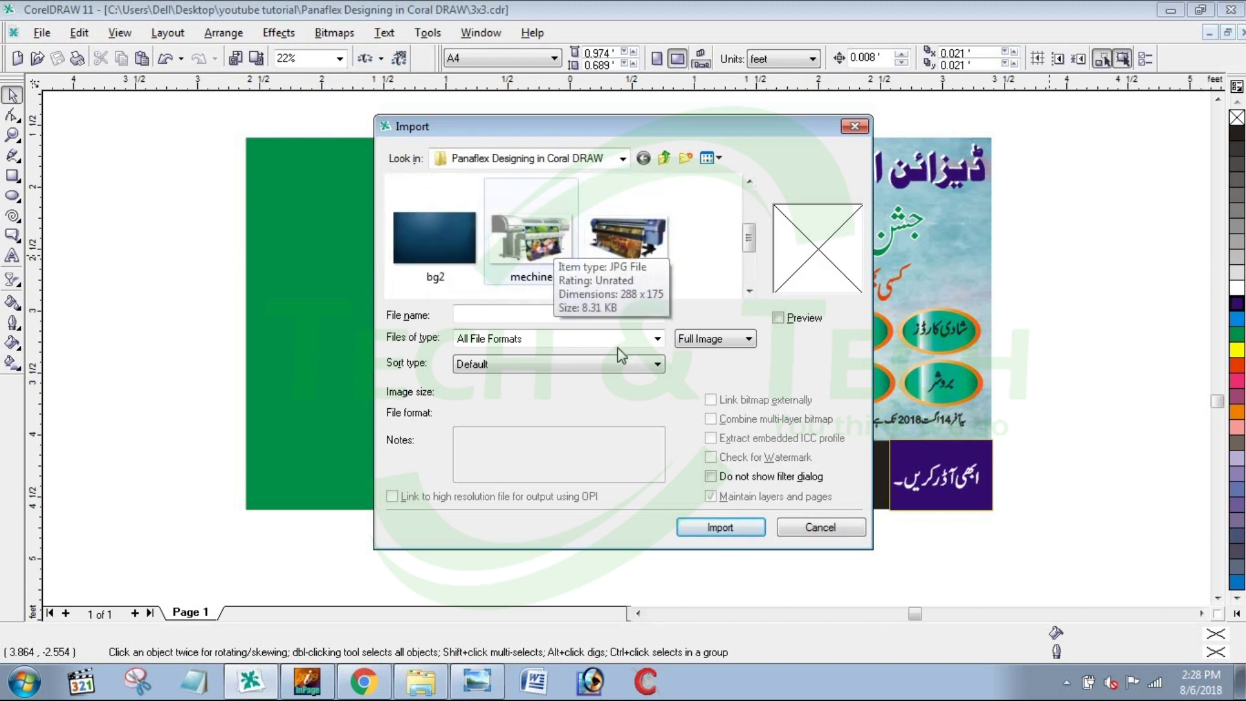
double_click(530, 236)
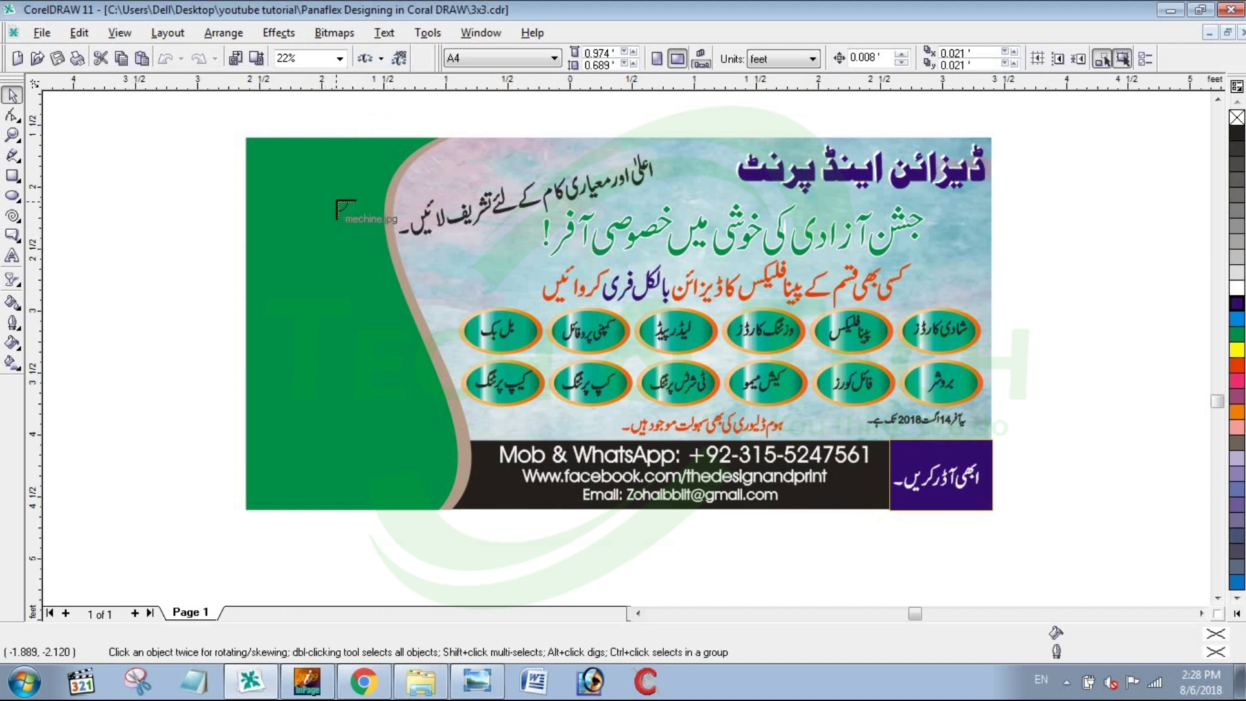
drag(127, 224, 373, 397)
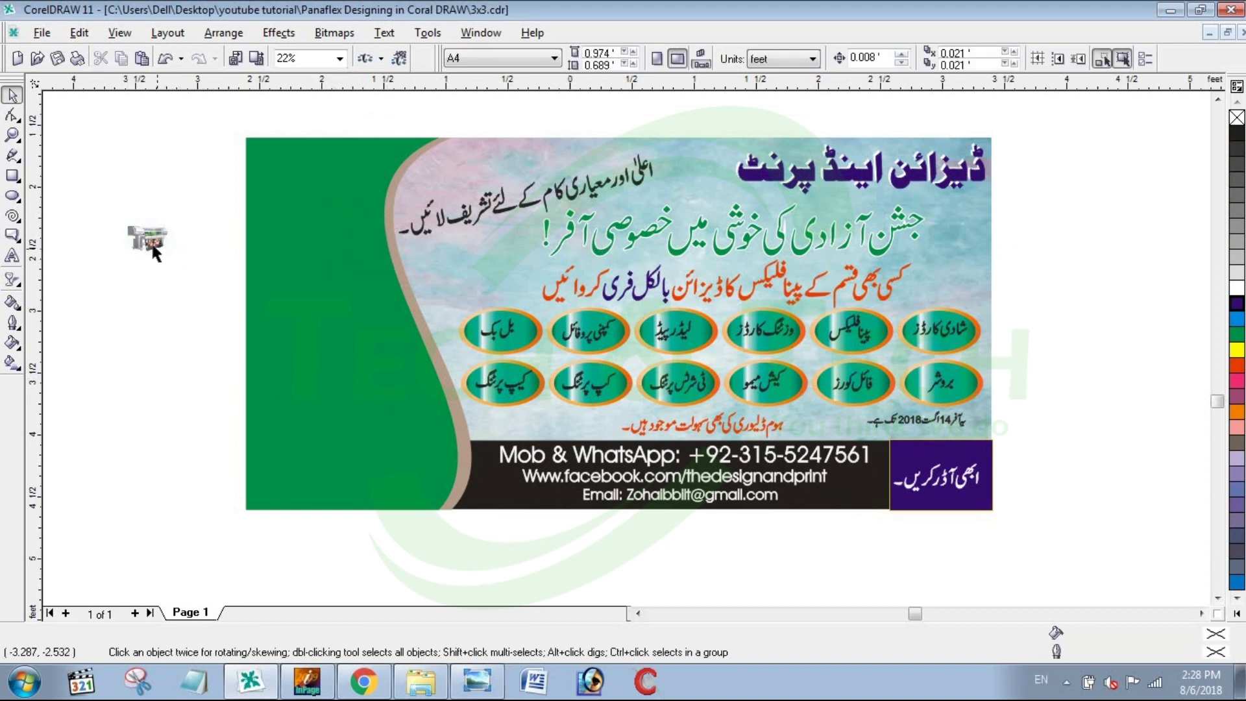
Enlarge the printer picture to about 2.97 by 1.81 feet and move it over the middle of the banner.
click(153, 252)
drag(170, 254, 499, 452)
drag(311, 337, 644, 365)
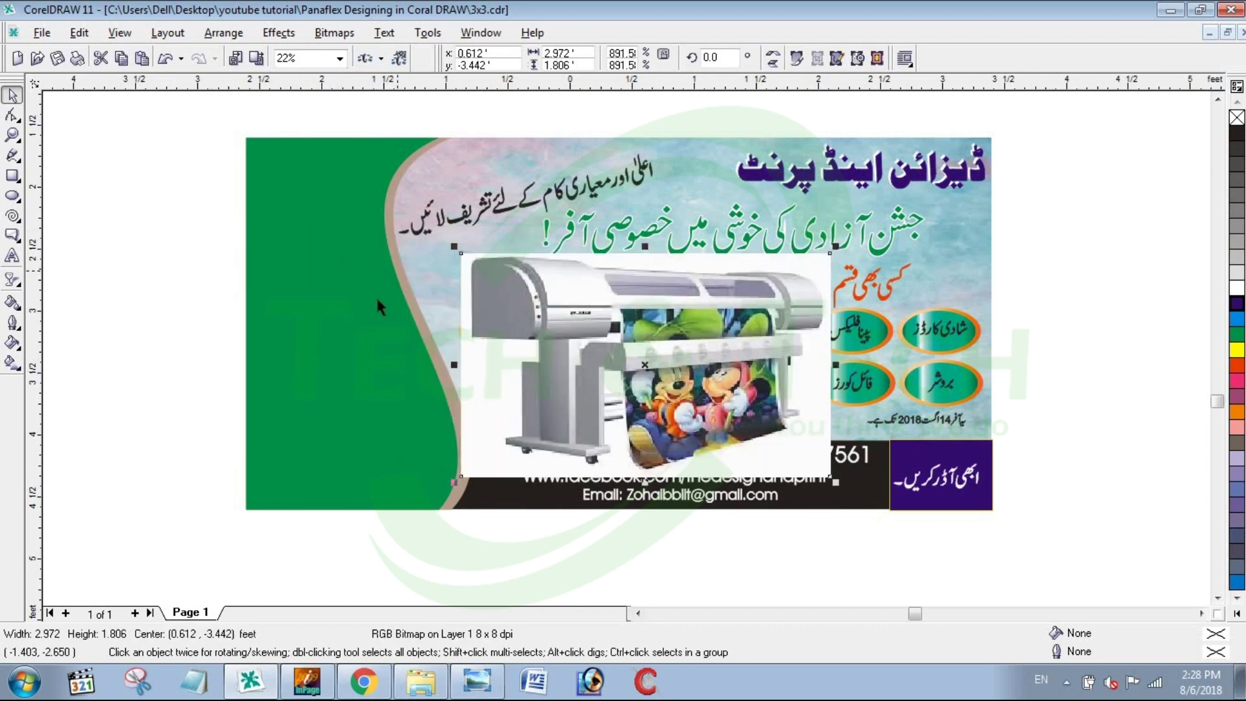
PowerClip the printer picture inside the green curved shape of the banner.
click(298, 325)
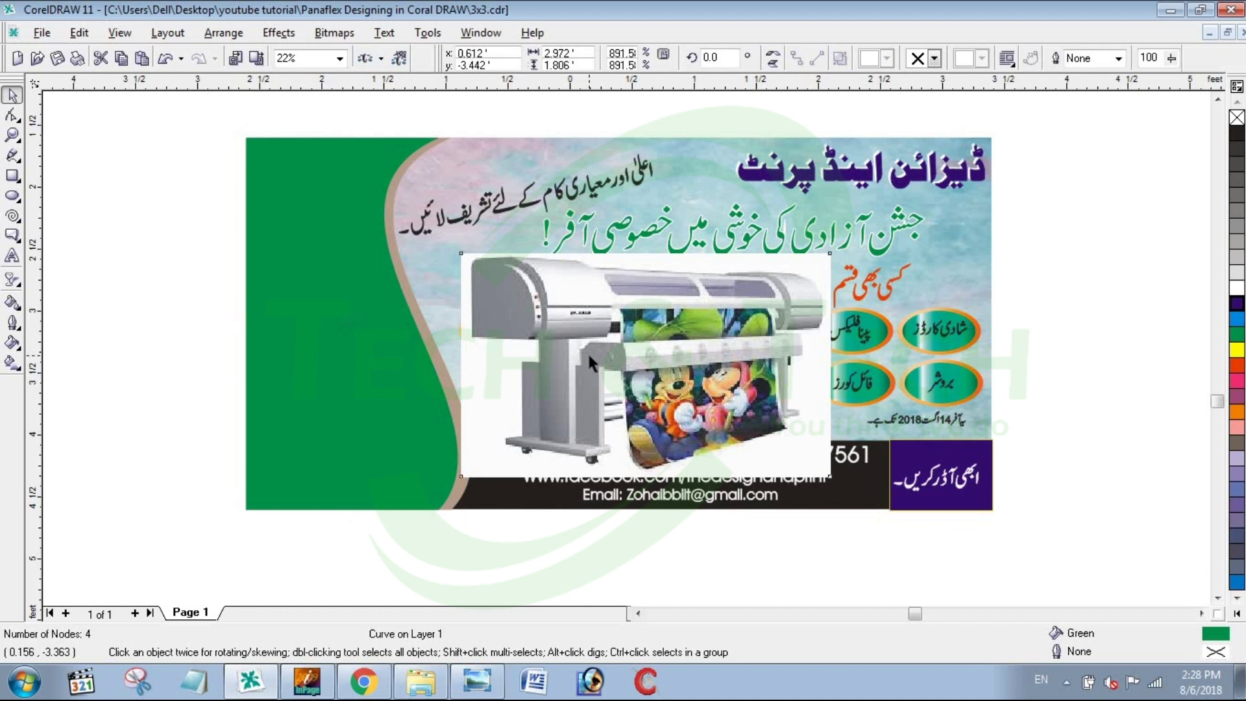
click(586, 351)
click(278, 32)
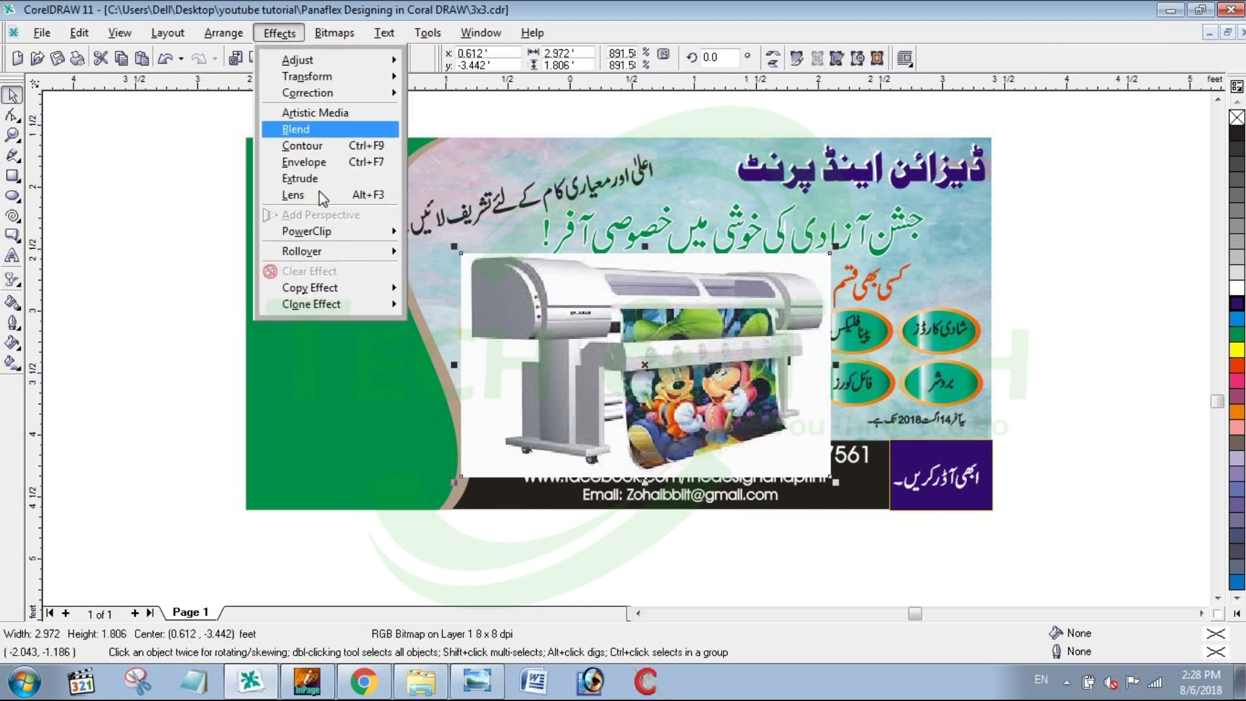
mouse_move(344, 232)
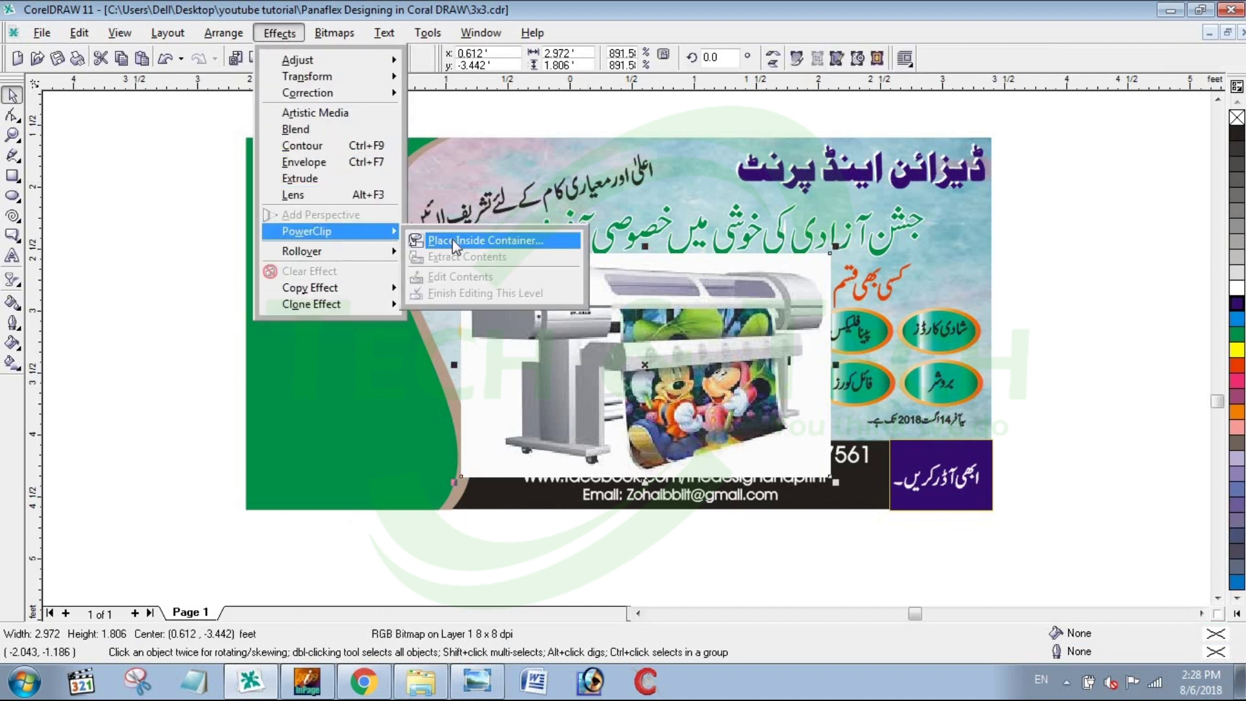
click(454, 241)
click(306, 280)
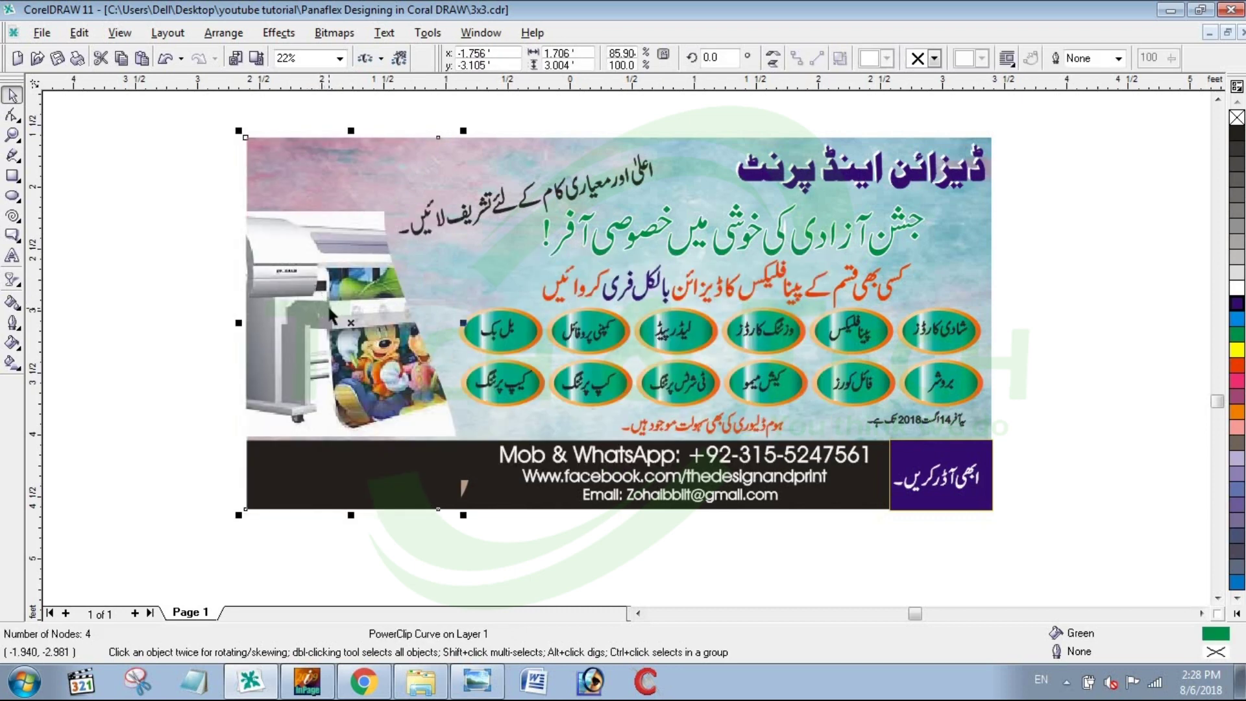
Edit the green shape's PowerClip contents, move the printer picture up to the outline's top, and narrow it to about 2.10 feet.
click(279, 32)
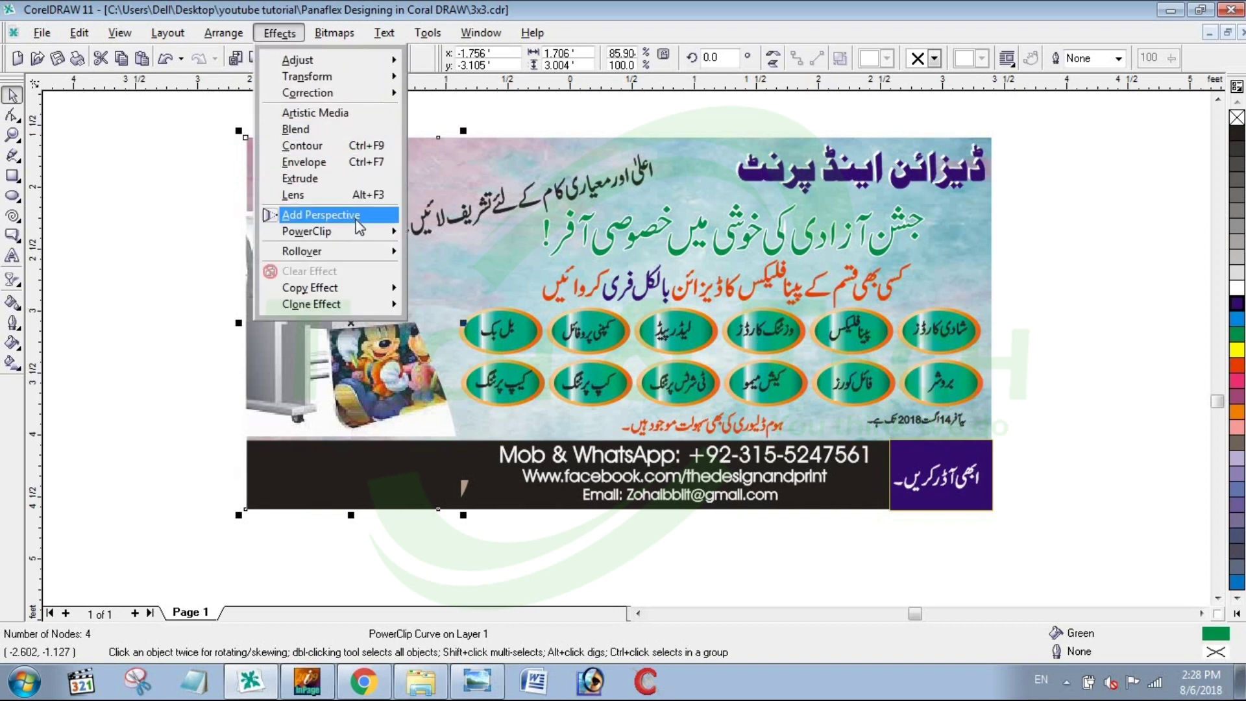
mouse_move(396, 234)
click(447, 273)
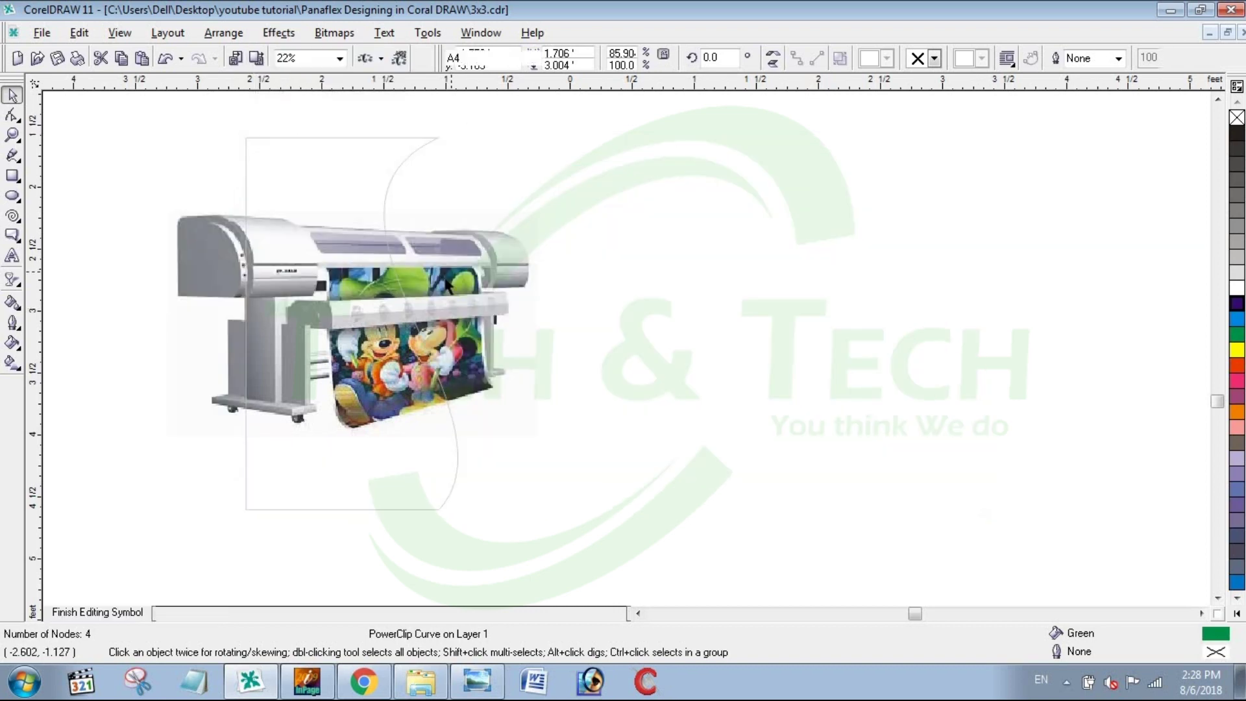
click(350, 271)
drag(350, 271, 359, 208)
drag(540, 234, 463, 235)
drag(170, 236, 195, 250)
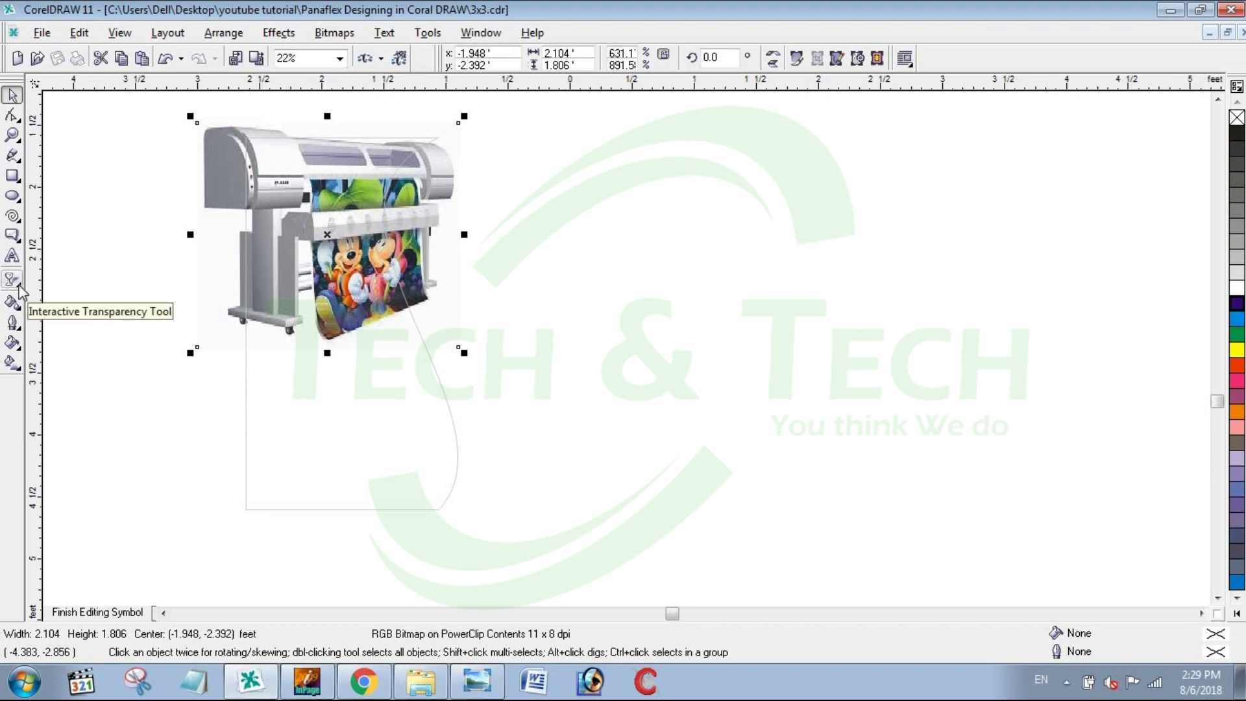
Apply a linear transparency to the printer picture, running downward from its middle so the lower part fades out completely.
click(19, 286)
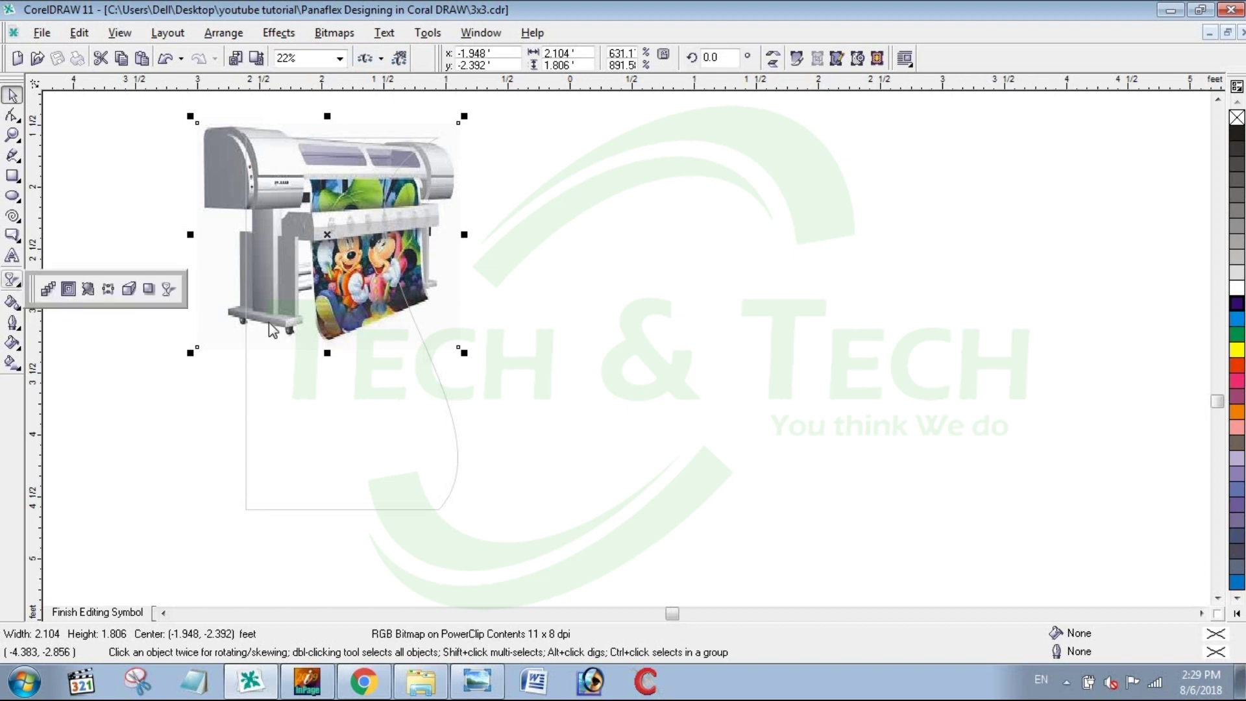
drag(304, 299, 310, 428)
drag(308, 256, 310, 256)
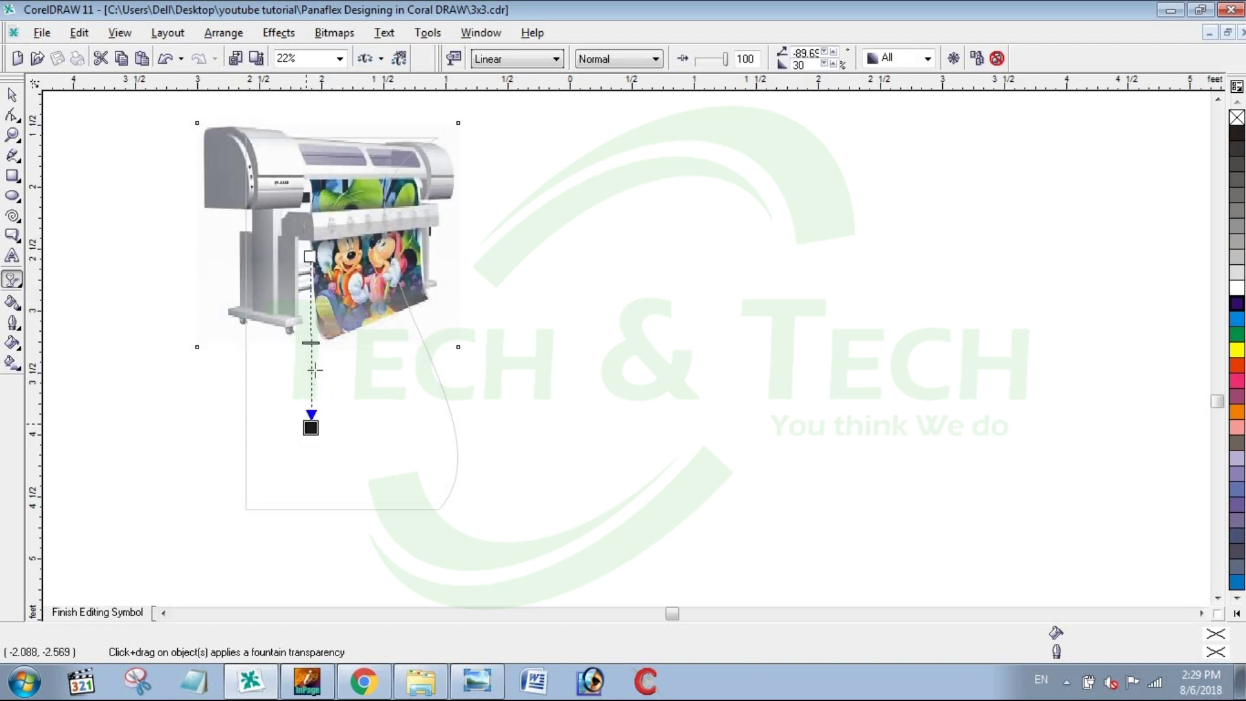
drag(311, 427, 314, 369)
drag(310, 257, 310, 214)
drag(314, 369, 315, 316)
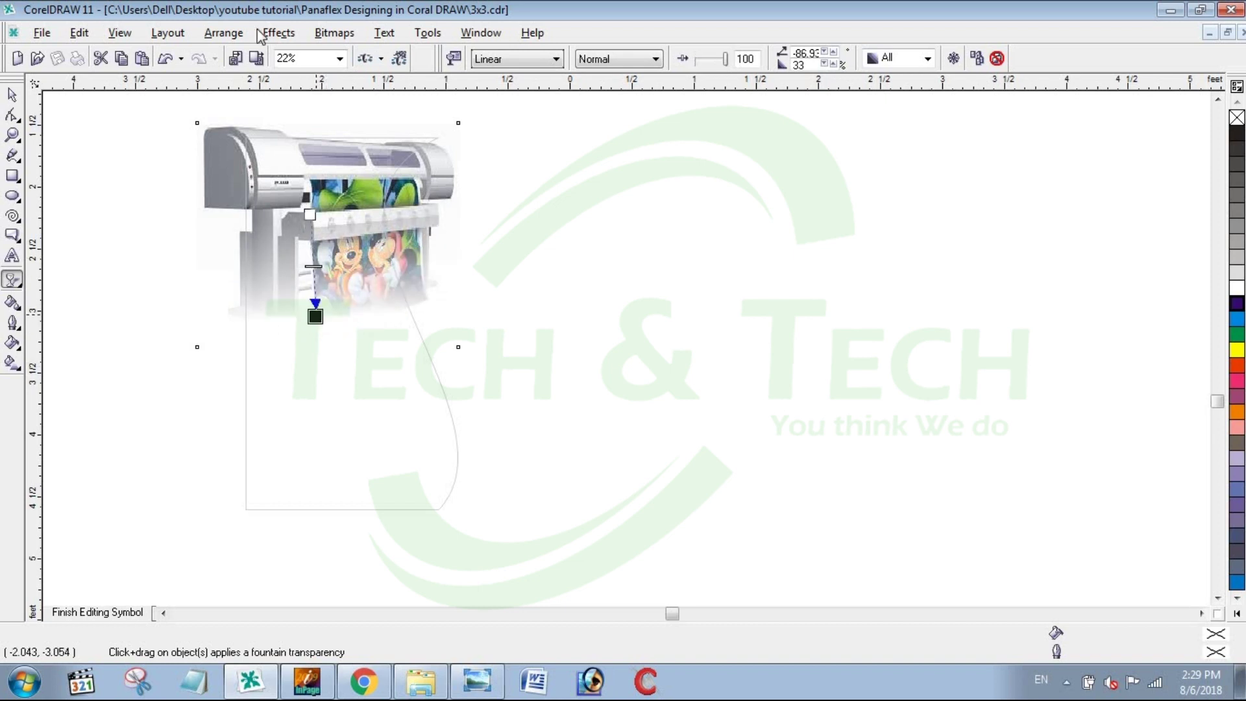
Finish editing the PowerClip level of the green curved shape.
click(276, 34)
mouse_move(364, 237)
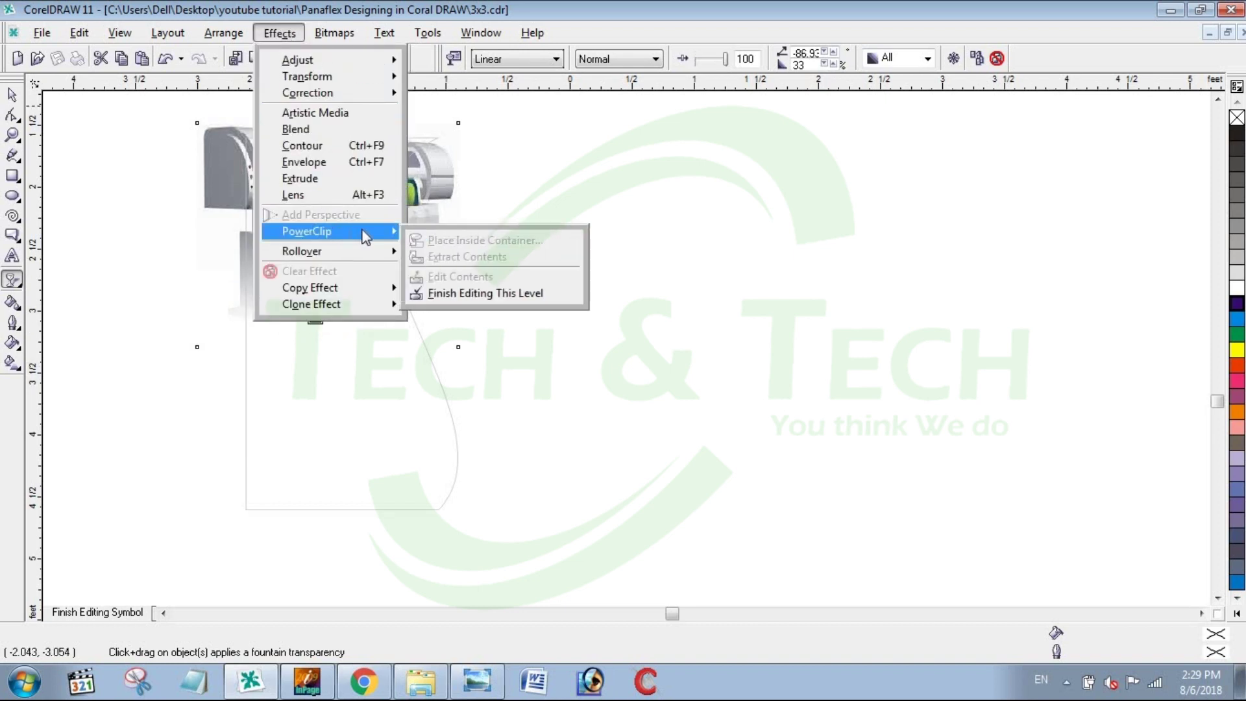
click(466, 297)
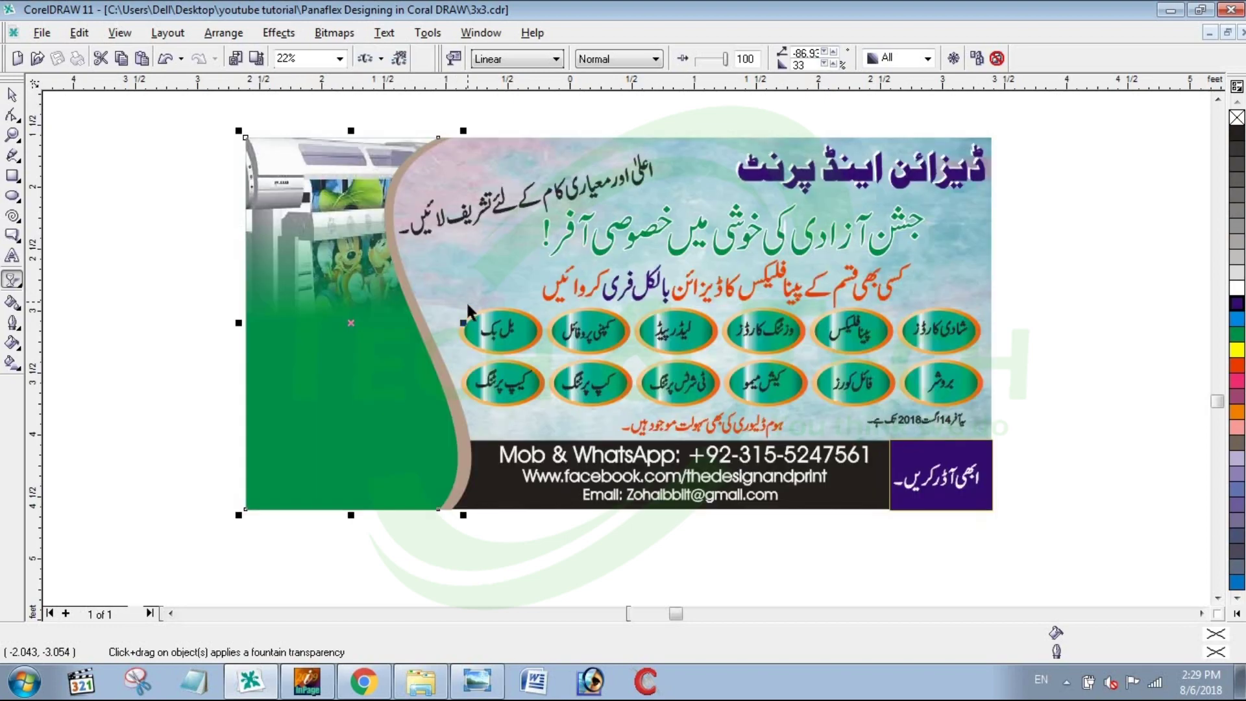